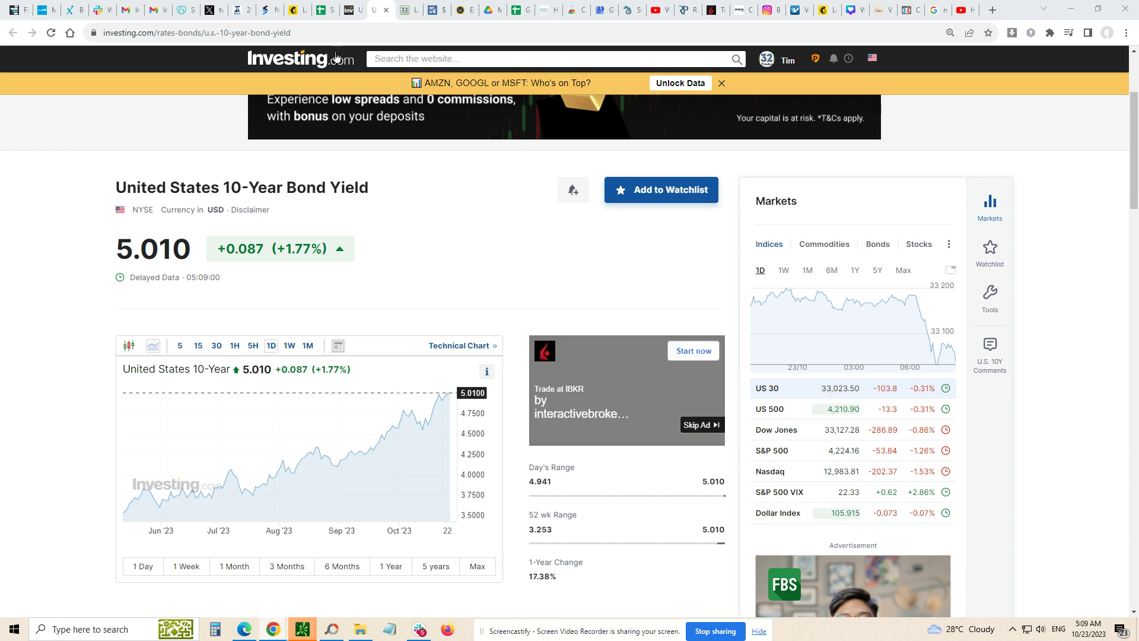
Switch to the United States 2-Year Bond Yield page, showing 5.125 (+0.041, +0.80%)
left_click(349, 10)
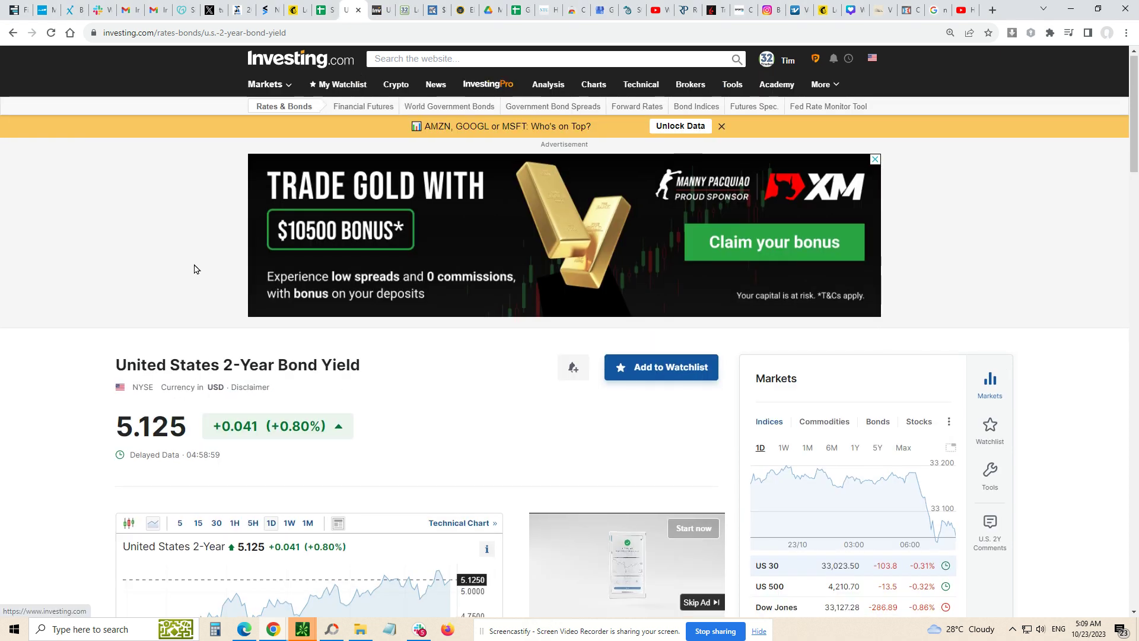
Review the 2-Year yield overview stats, then bring Slack's #32_spx_spreads channel forward
scroll(184, 261, "down", 2)
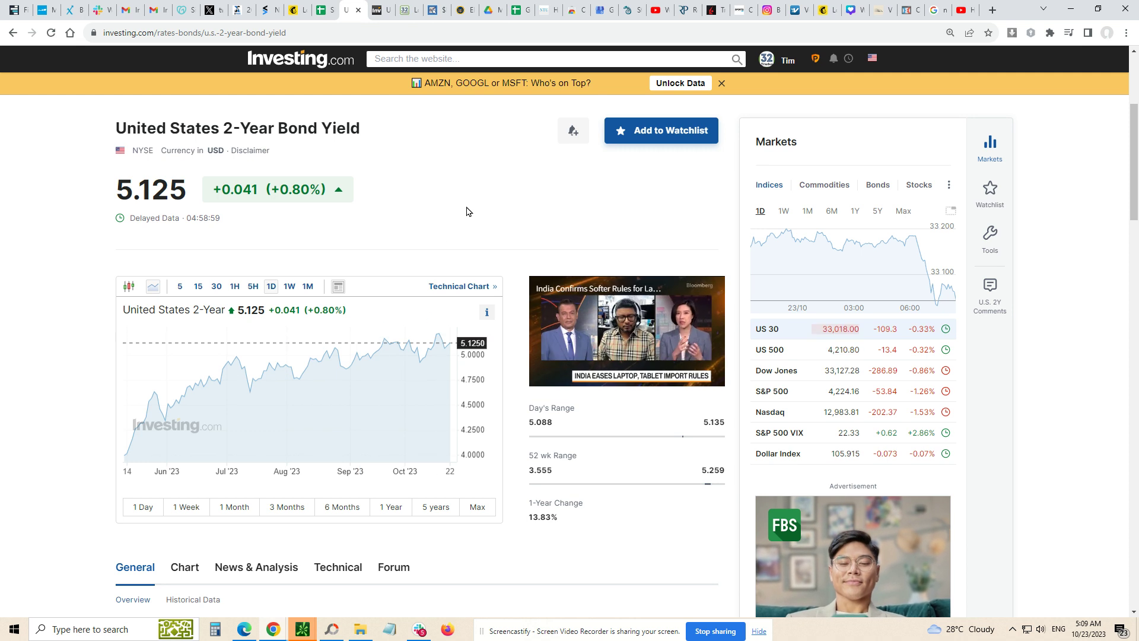
scroll(481, 278, "down", 5)
scroll(475, 284, "down", 1)
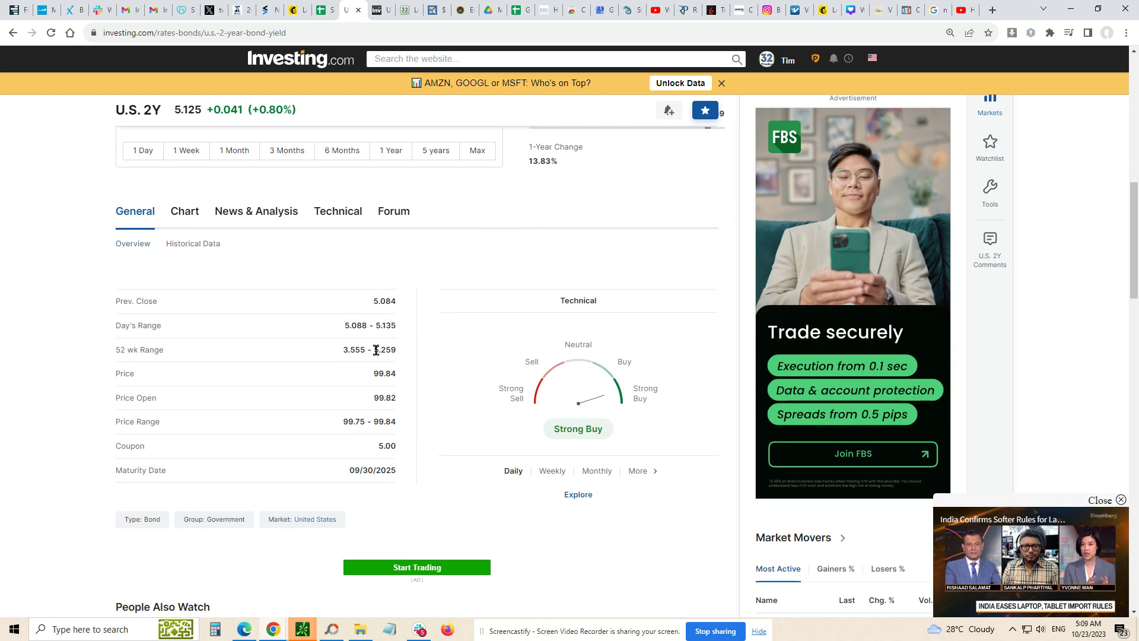
scroll(415, 348, "up", 6)
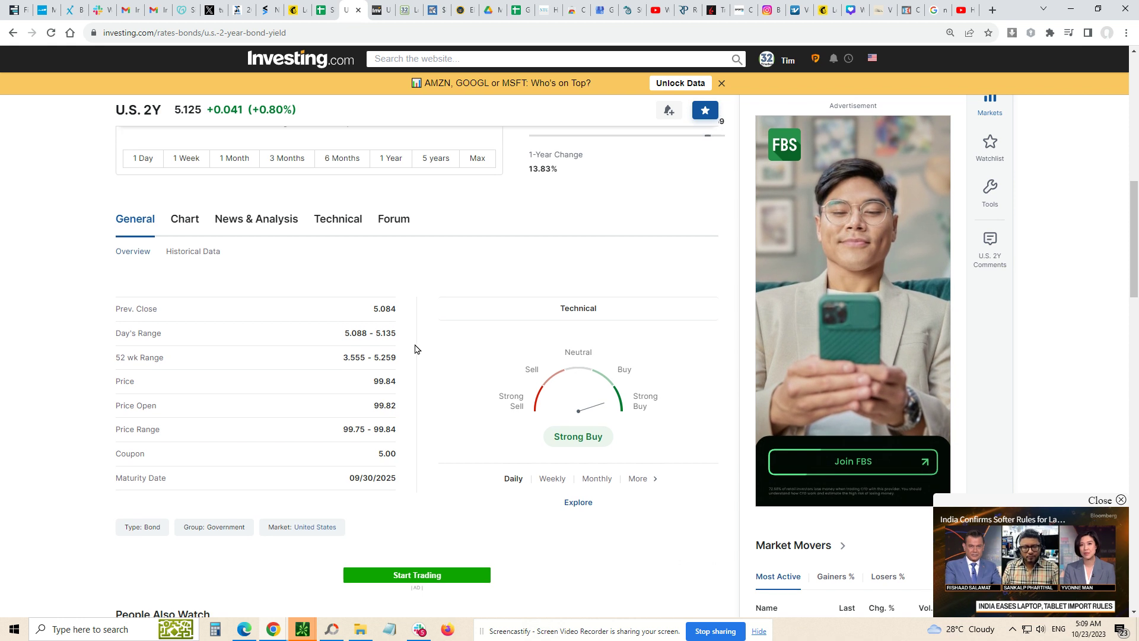
scroll(419, 348, "up", 1)
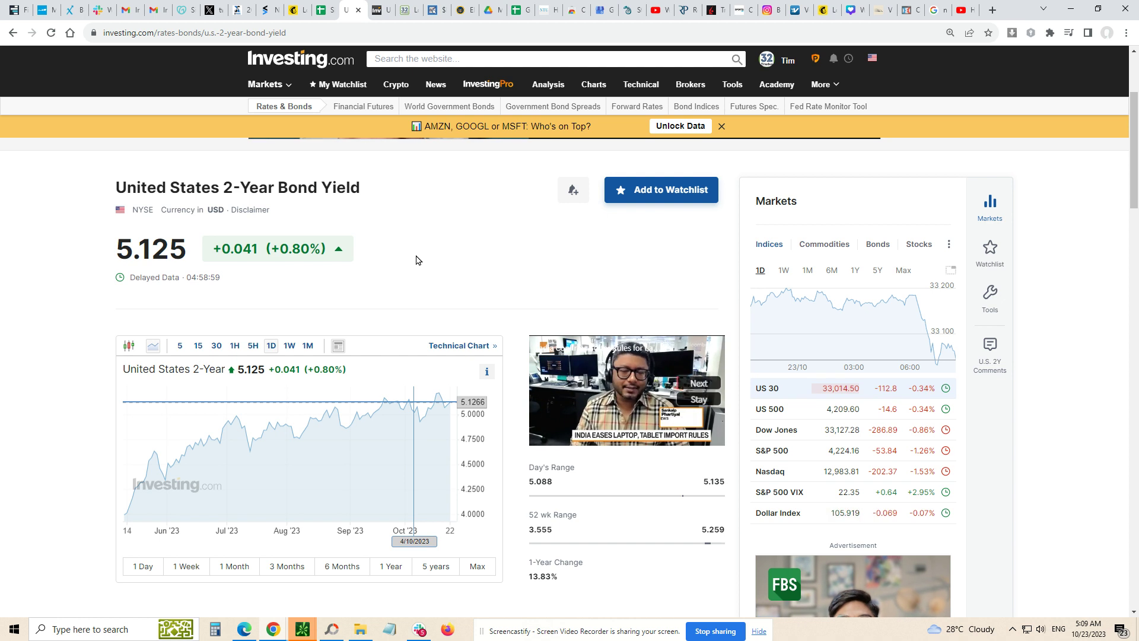
left_click(419, 629)
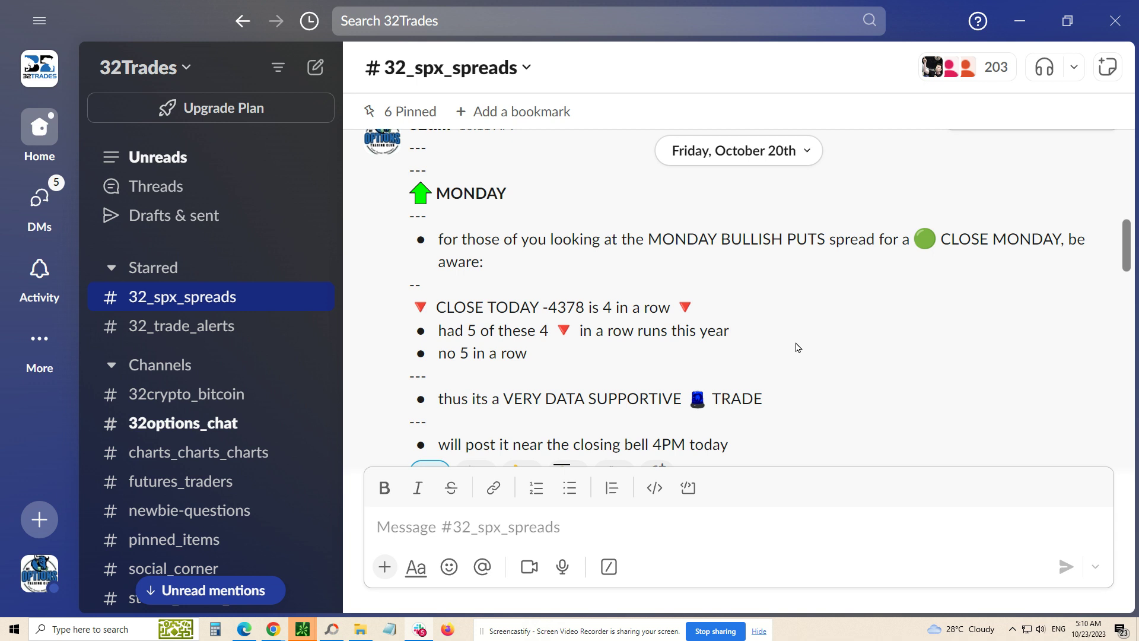
Minimize Slack after reading the MONDAY post, returning to the 2-Year Bond Yield page
left_click(1022, 23)
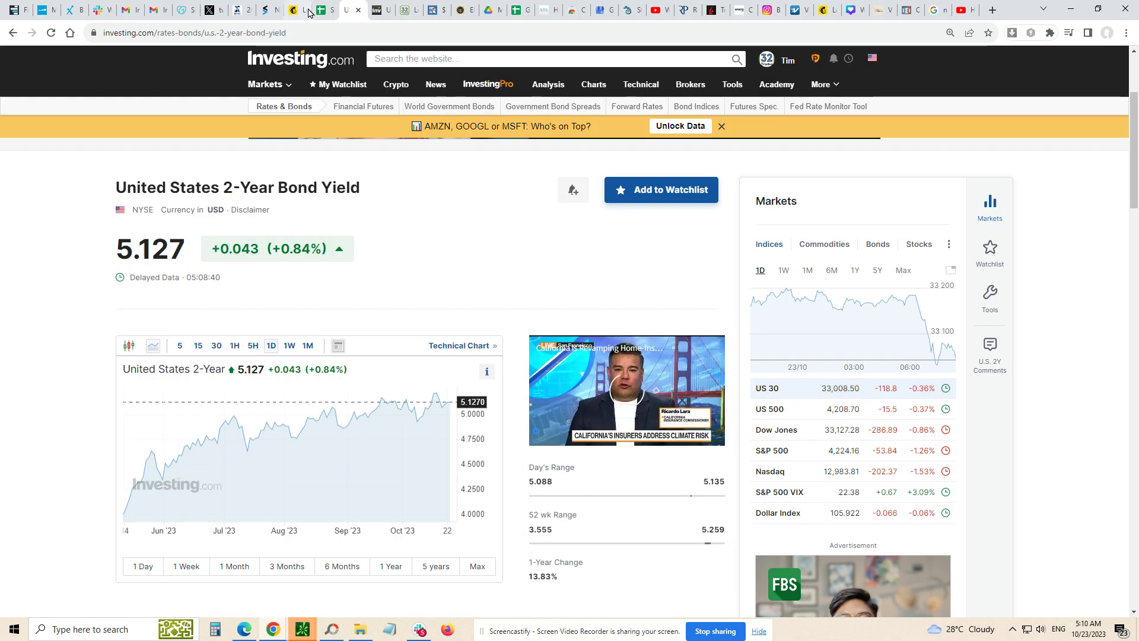
On the SPX Sheet, check the Dec-13 high and total the Dec-14 to Dec-19 C-C losses (-201.99)
key("ctrl+shift+Tab")
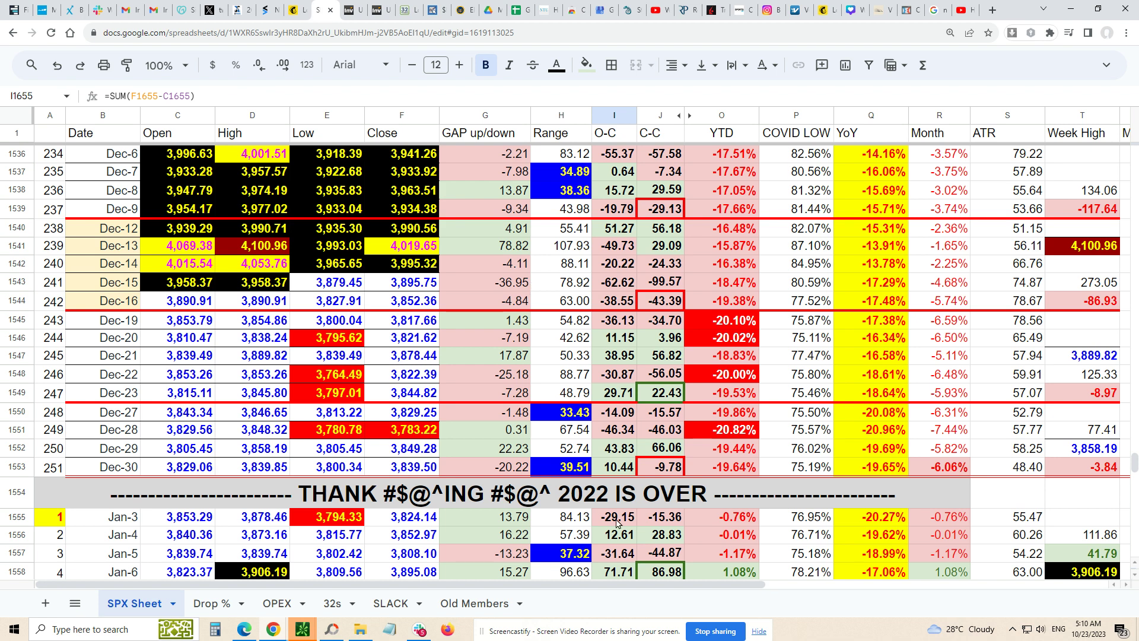
scroll(611, 511, "down", 2)
scroll(609, 508, "up", 4)
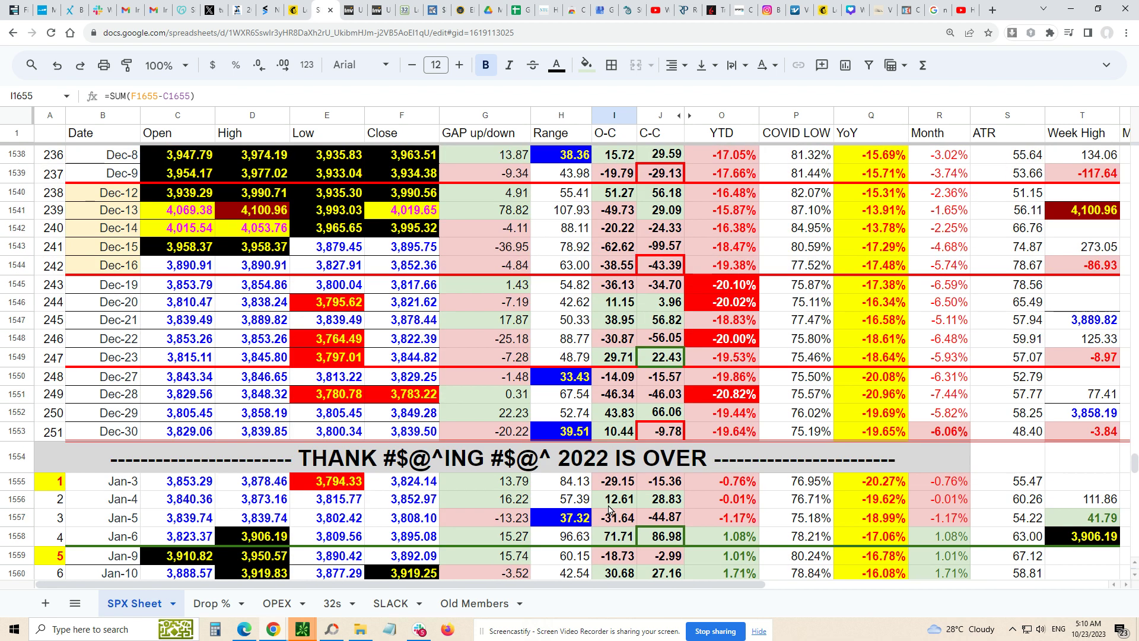
scroll(608, 507, "up", 1)
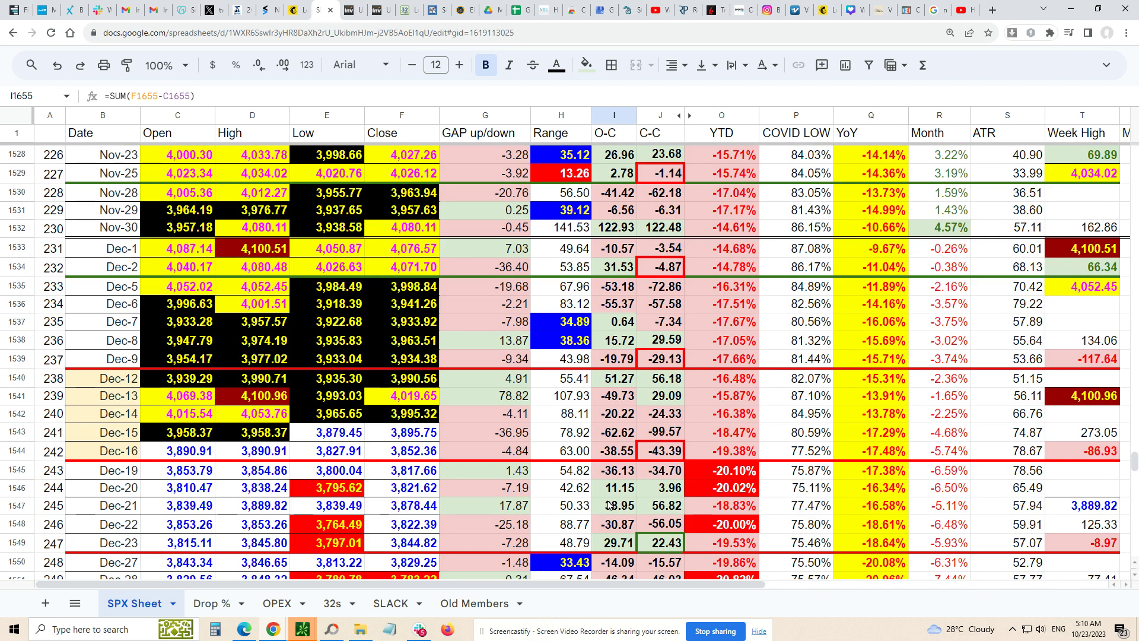
scroll(617, 495, "down", 1)
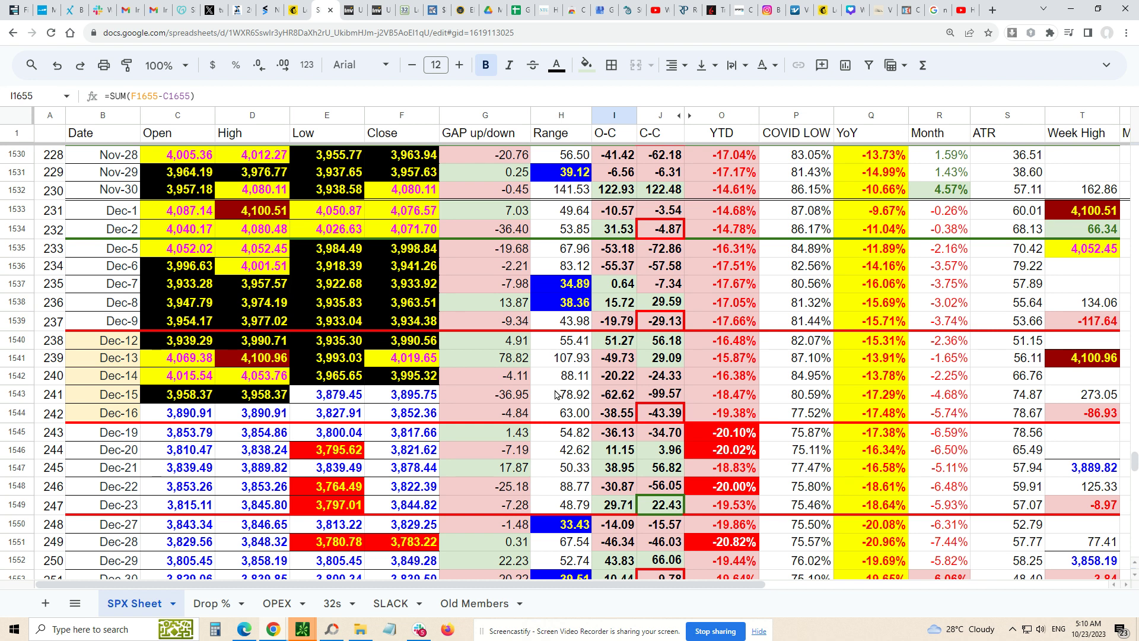
left_click(269, 359)
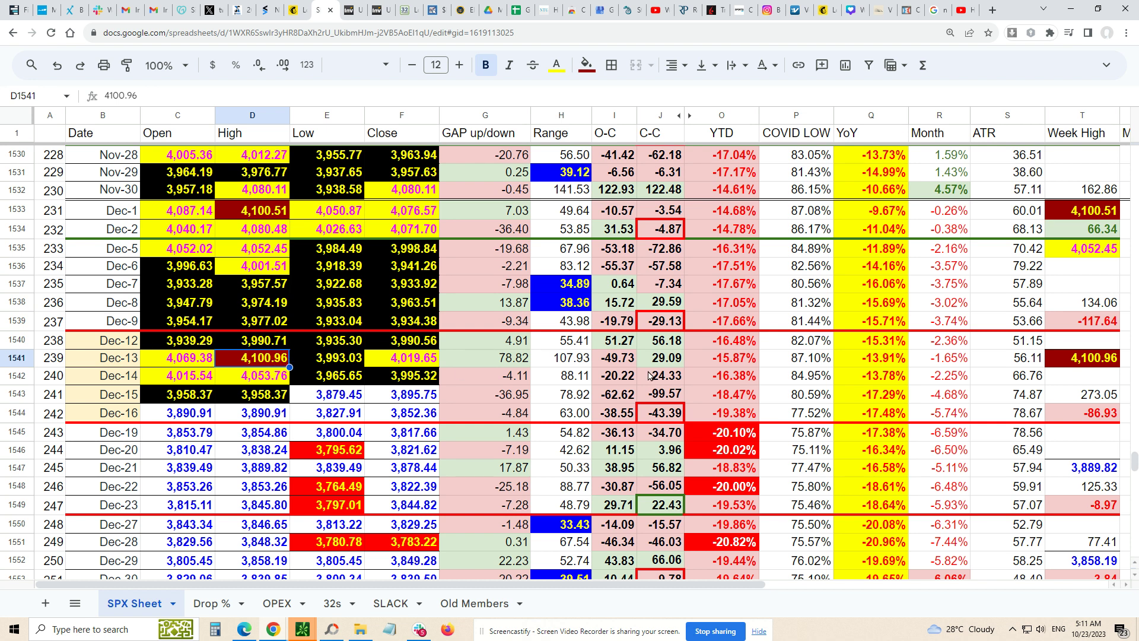
left_click_drag(655, 375, 658, 434)
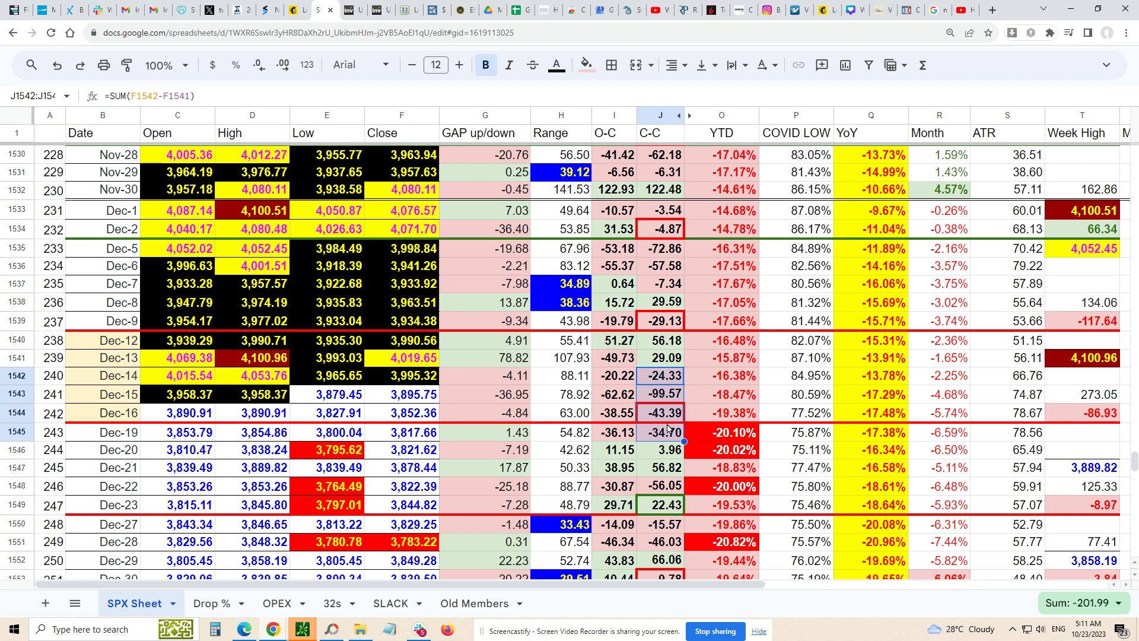
Check the Dec-1 high of 4100.51 and total the Dec-1 to Dec-7 C-C losses (-146.19)
scroll(618, 386, "up", 1)
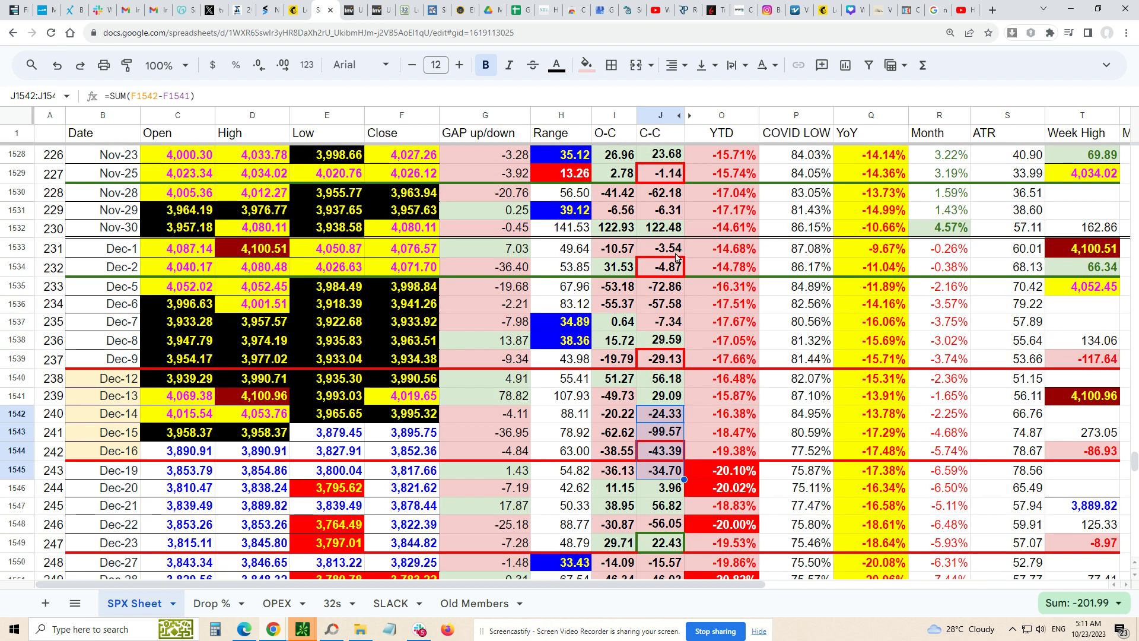
left_click(253, 254)
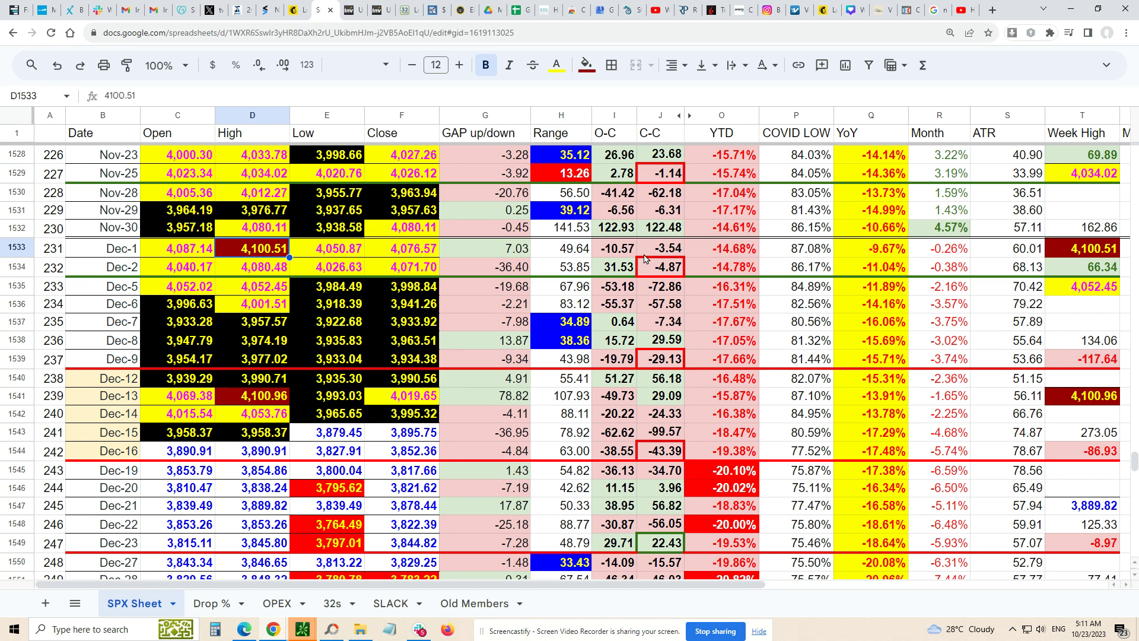
left_click_drag(670, 254, 671, 322)
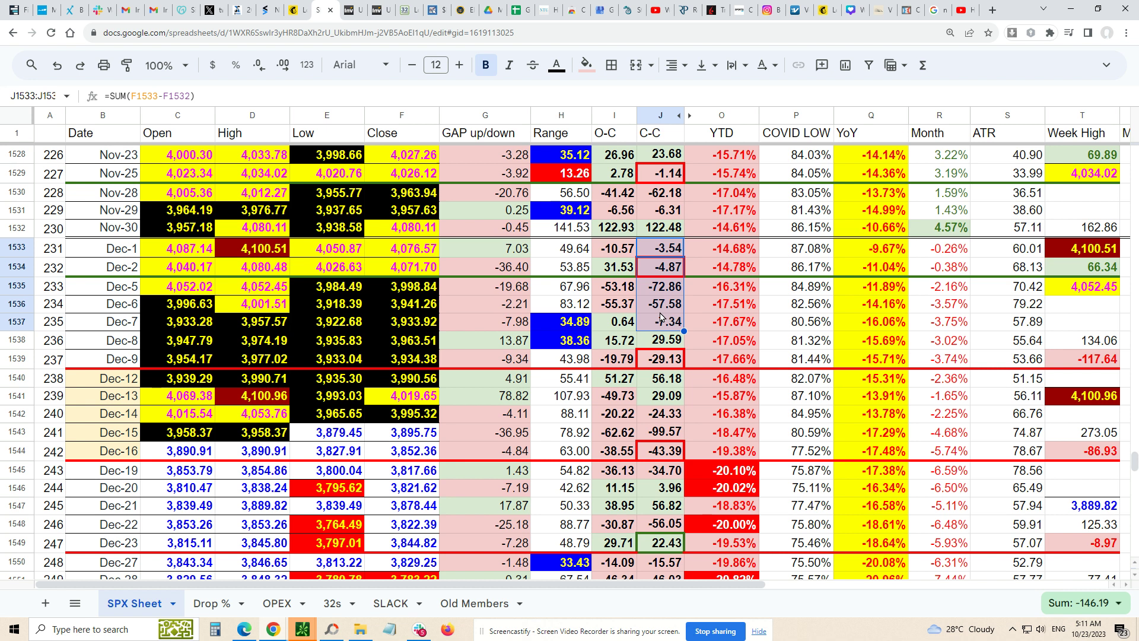
Total the Oct-5 to Oct-12 C-C losses on the SPX Sheet
scroll(660, 314, "up", 6)
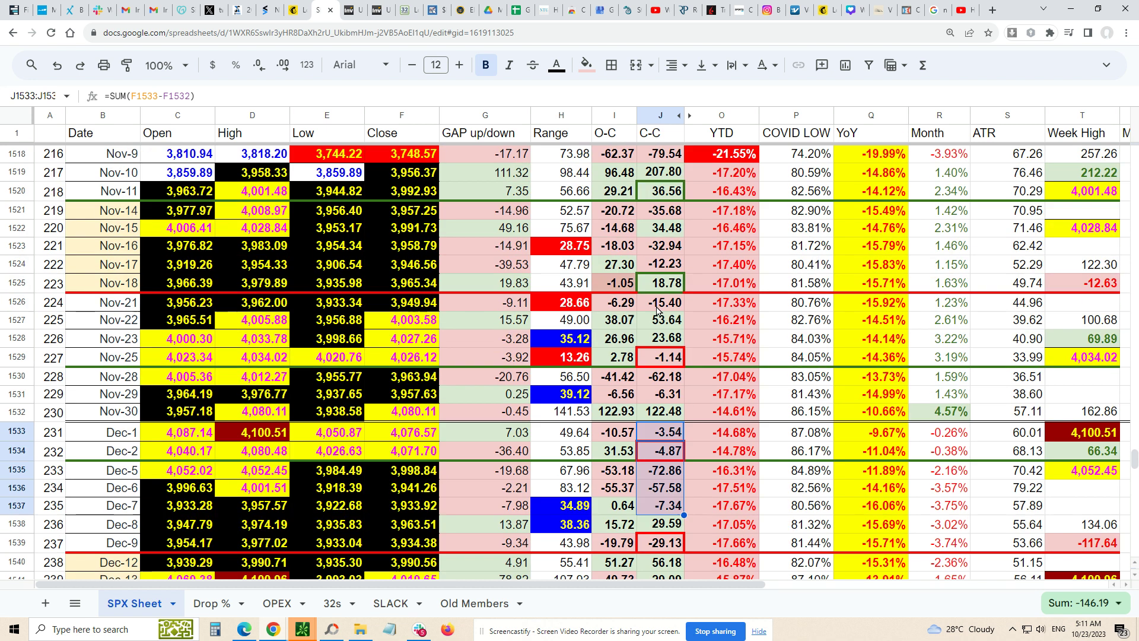
scroll(657, 308, "up", 1)
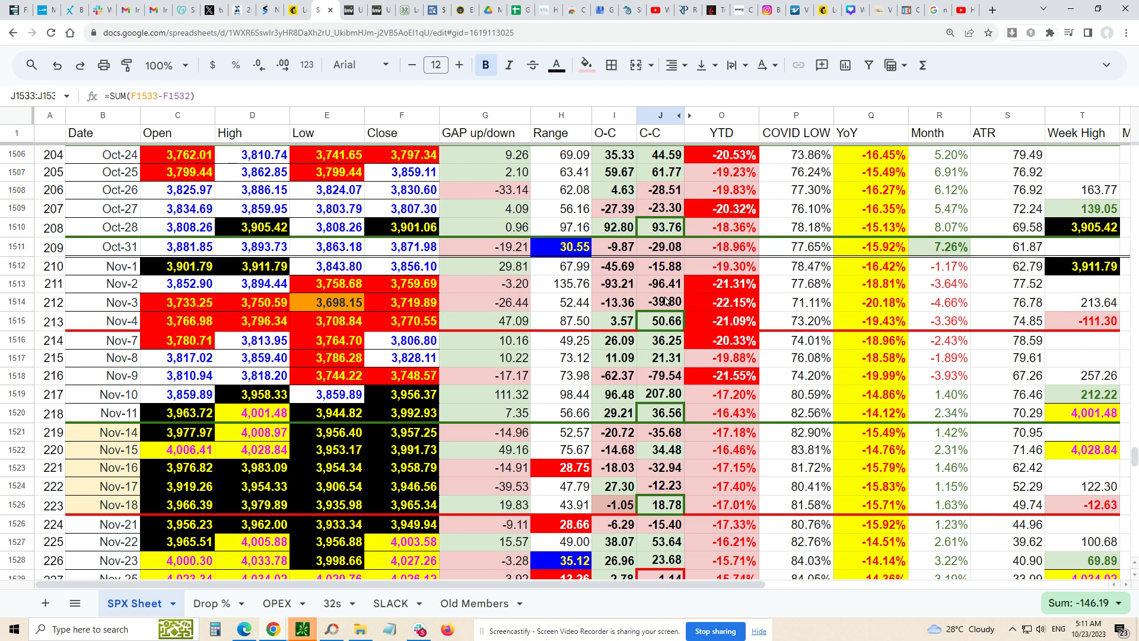
scroll(664, 304, "up", 3)
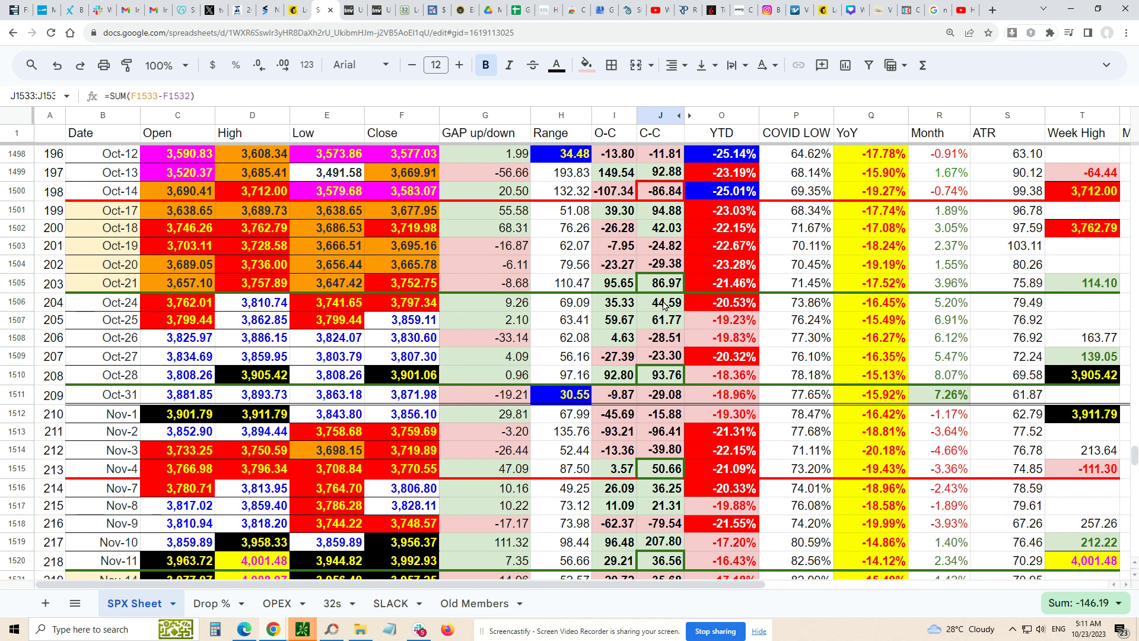
scroll(663, 304, "up", 3)
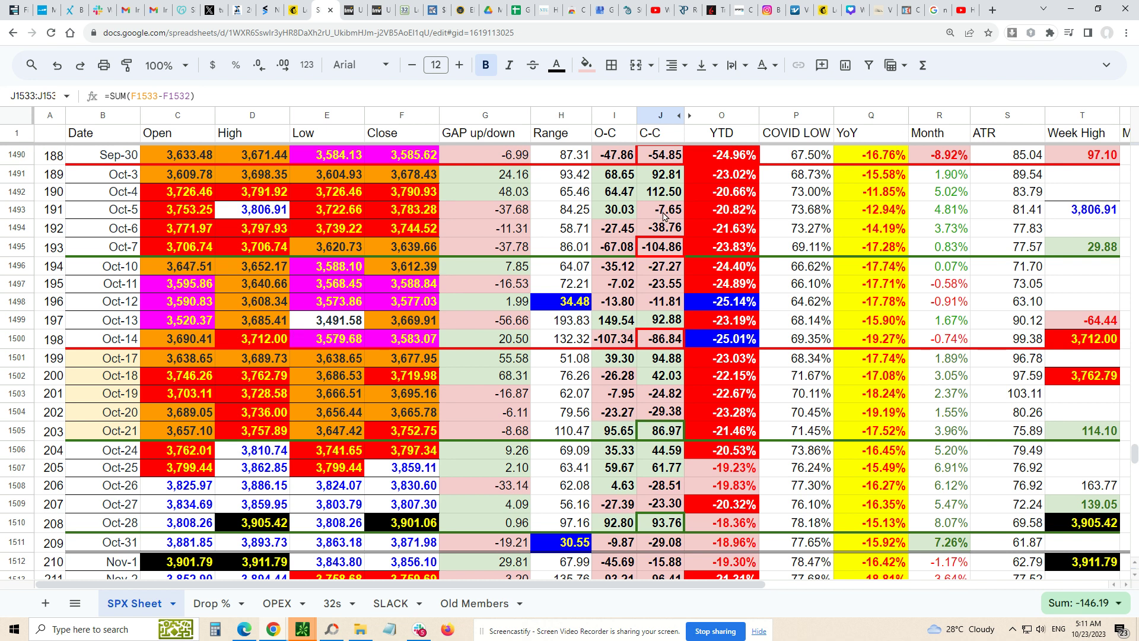
left_click_drag(664, 216, 671, 304)
Move the trading-club logo image below the last October SPX data row
scroll(652, 267, "up", 5)
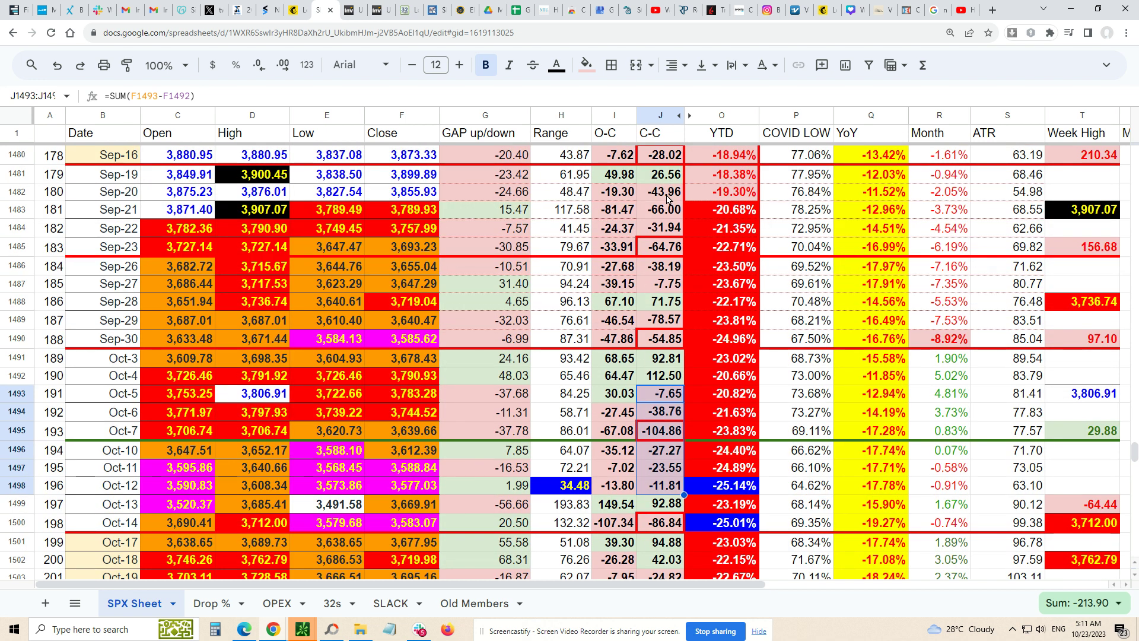
scroll(597, 383, "down", 7)
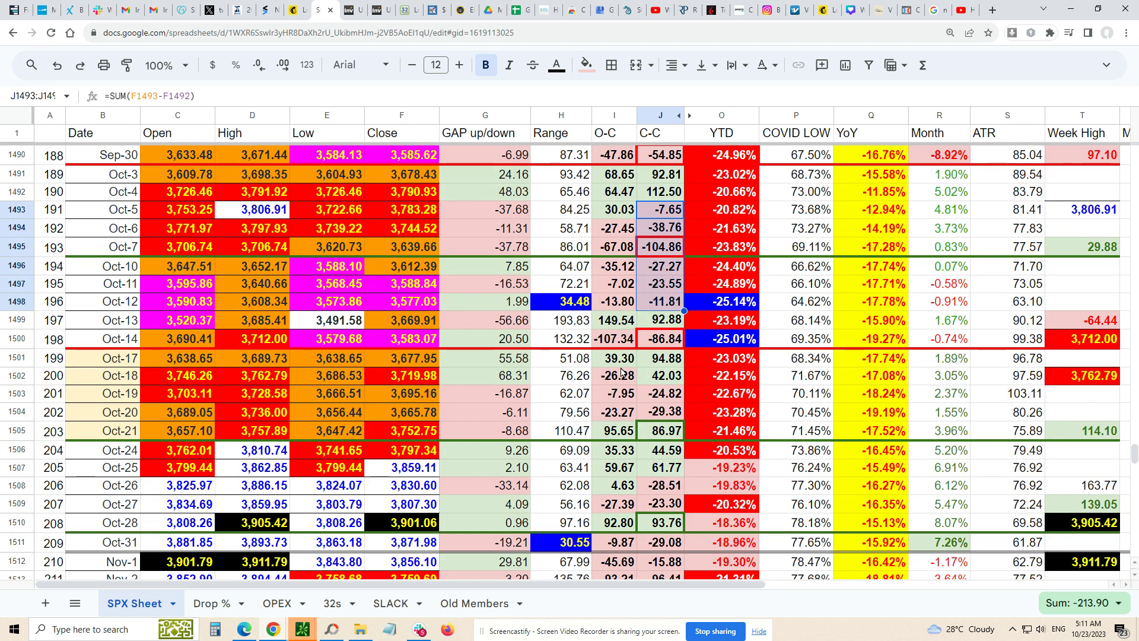
scroll(596, 383, "down", 19)
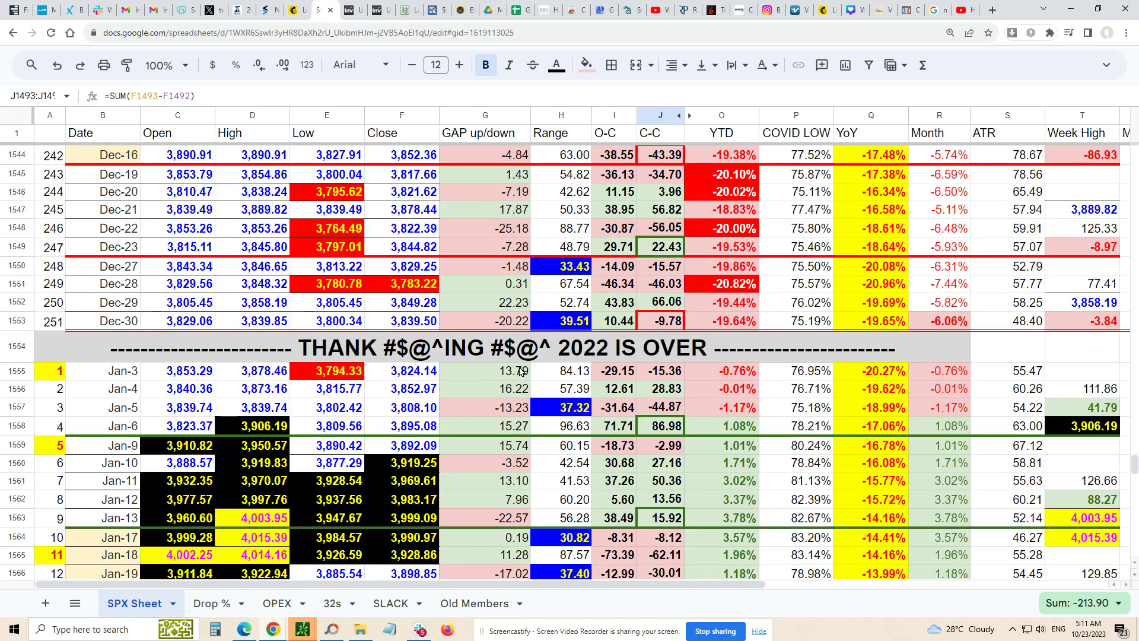
scroll(521, 369, "down", 17)
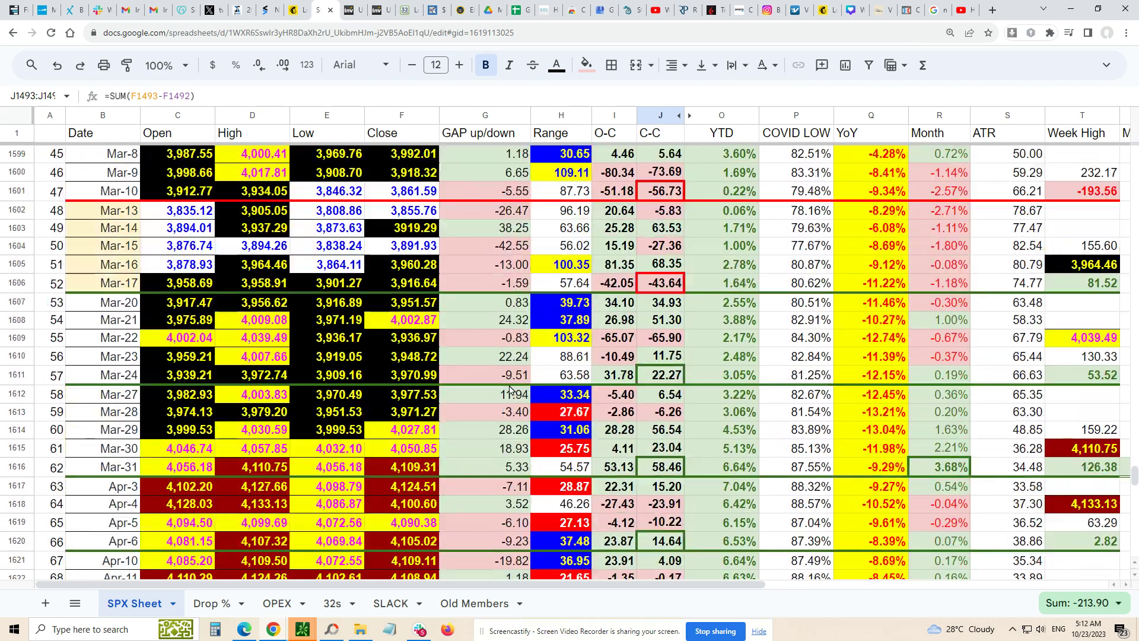
scroll(507, 386, "down", 20)
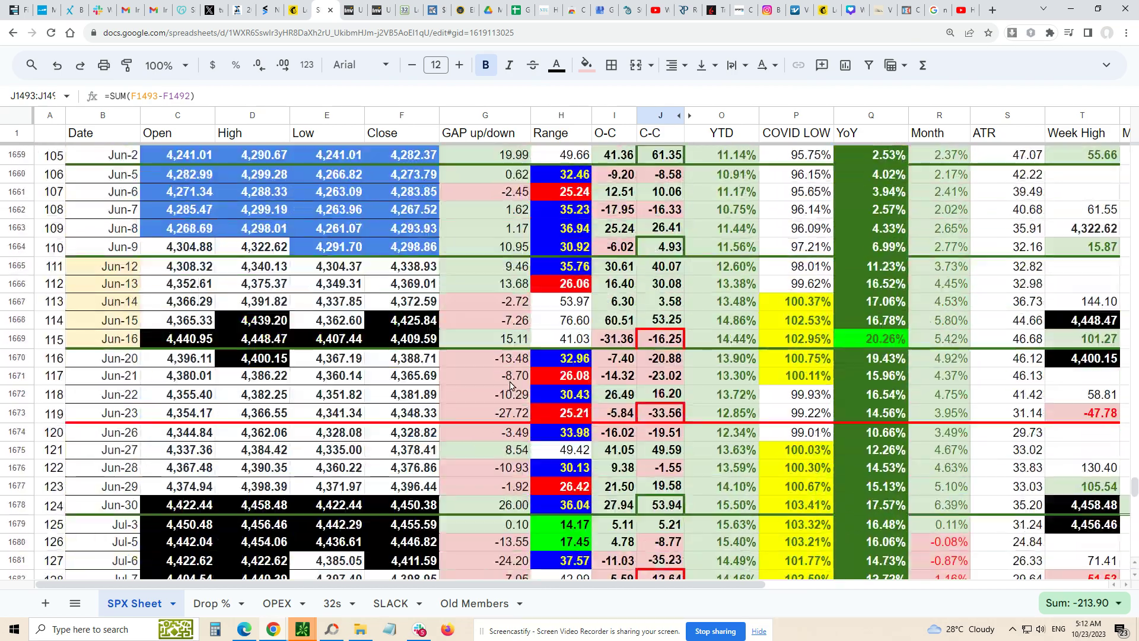
scroll(522, 382, "down", 19)
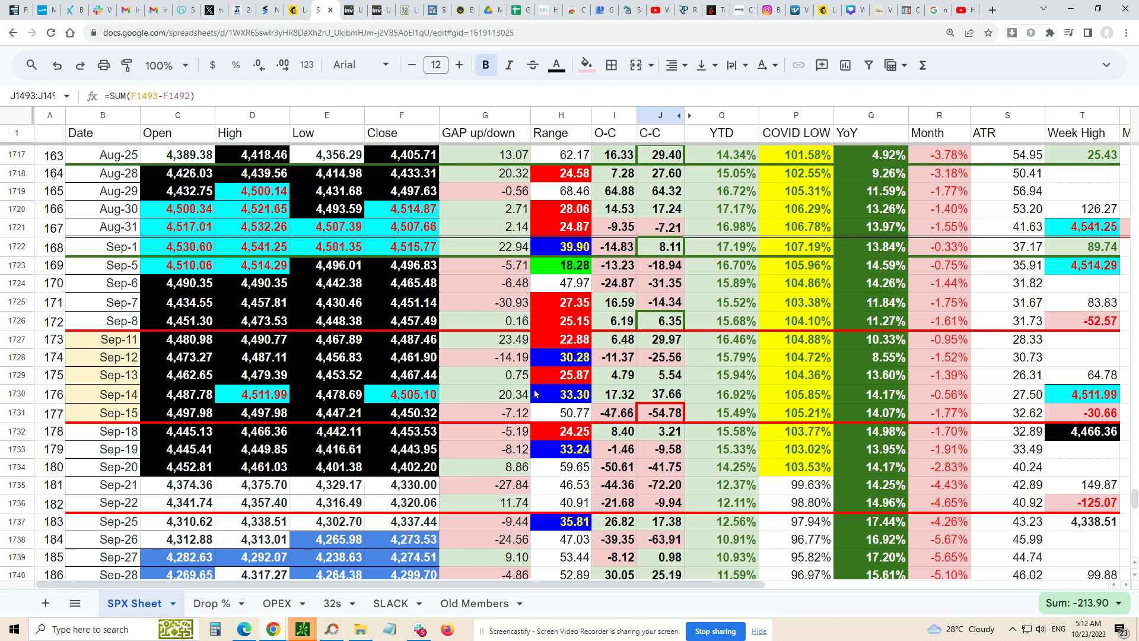
scroll(536, 386, "down", 5)
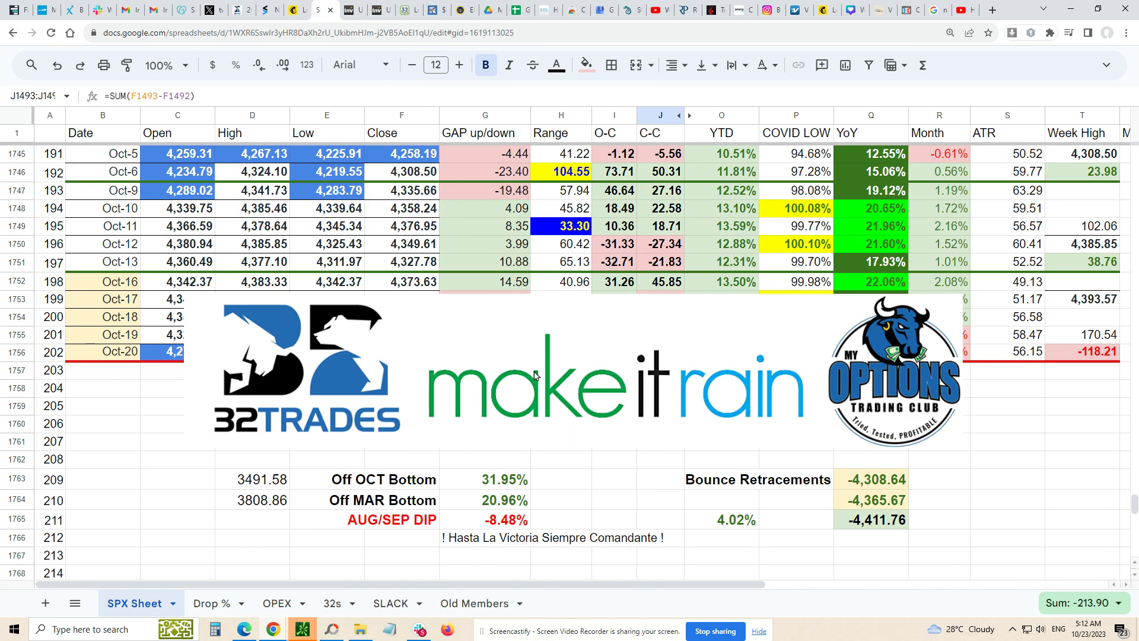
scroll(536, 374, "down", 1)
left_click_drag(582, 329, 571, 463)
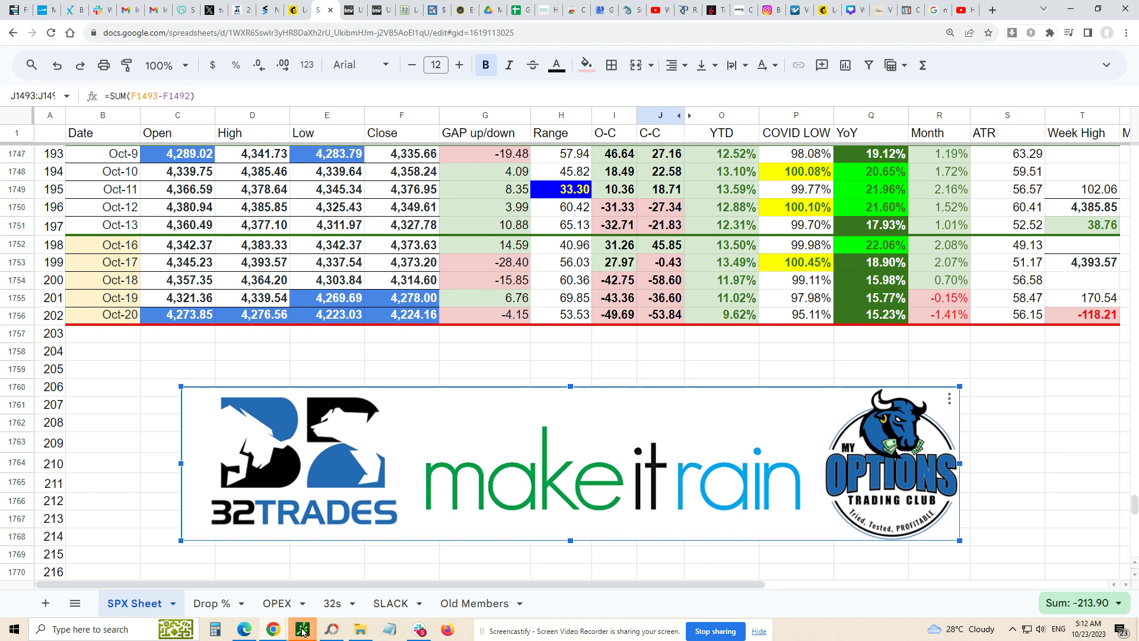
mouse_move(302, 630)
mouse_move(494, 603)
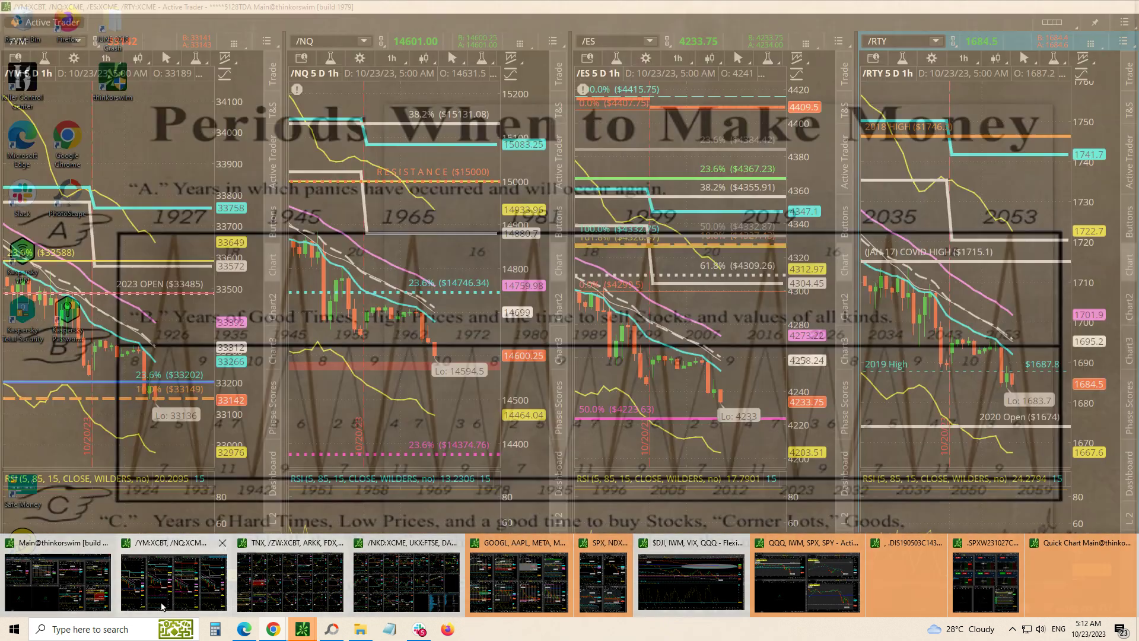
Review the /YM, /NQ, /ES and /RTY futures charts with RSI, then minimize that window
left_click(173, 581)
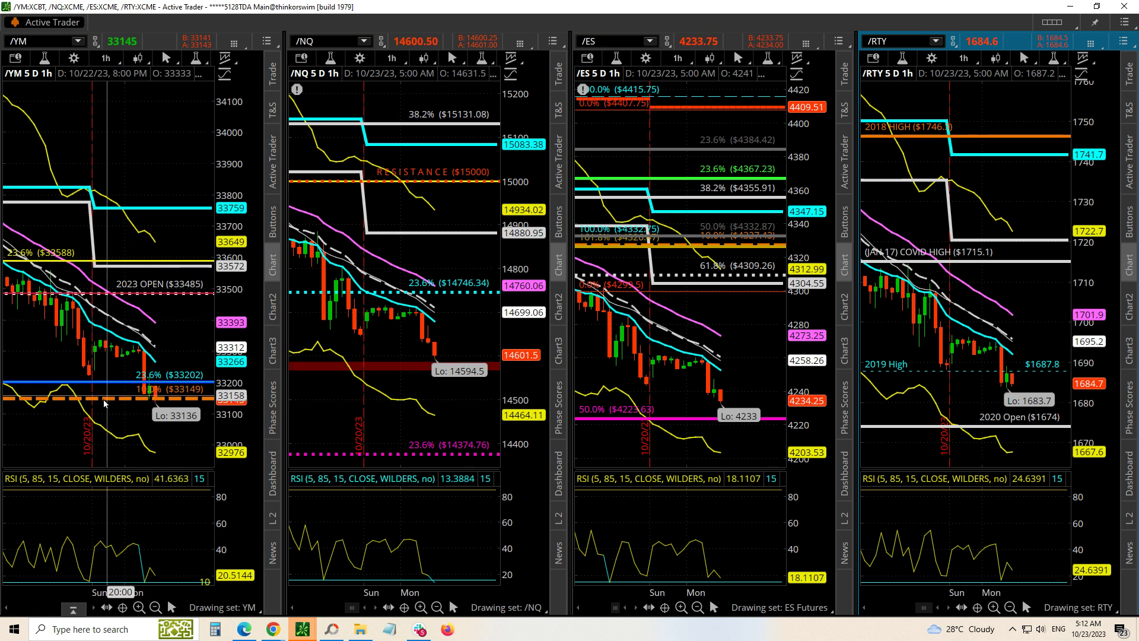
mouse_move(105, 406)
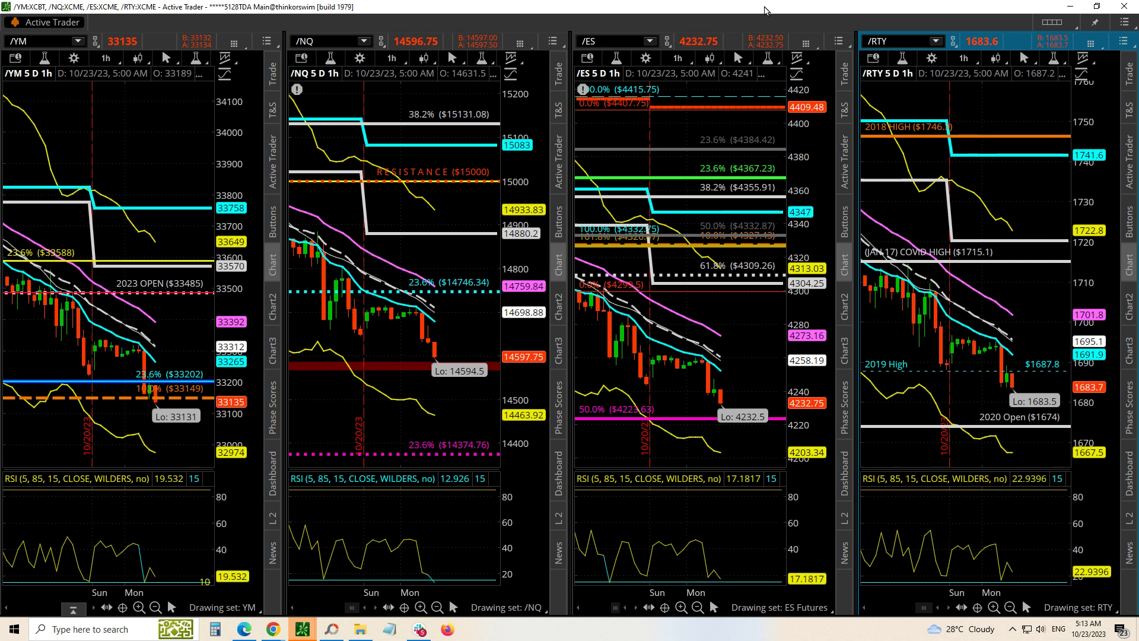
double_click(809, 8)
key("super+Down")
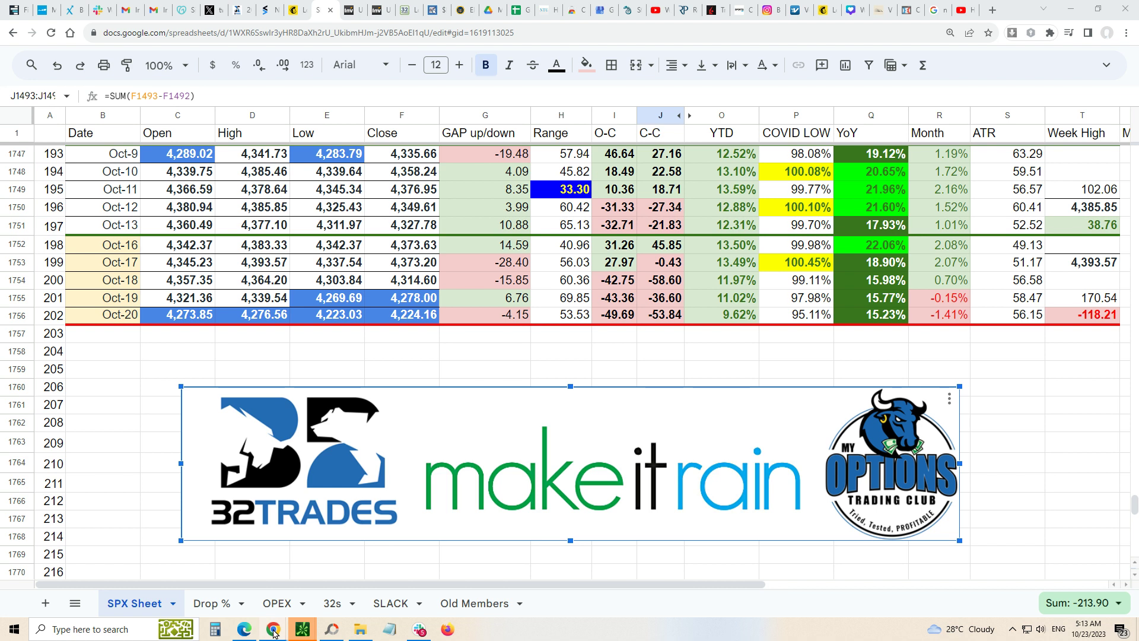
View the SPX Spreads sheet and the 32 Oct 23 4220/4225 put vertical ticket at 2.80, then switch to IWM
mouse_move(274, 629)
left_click(557, 575)
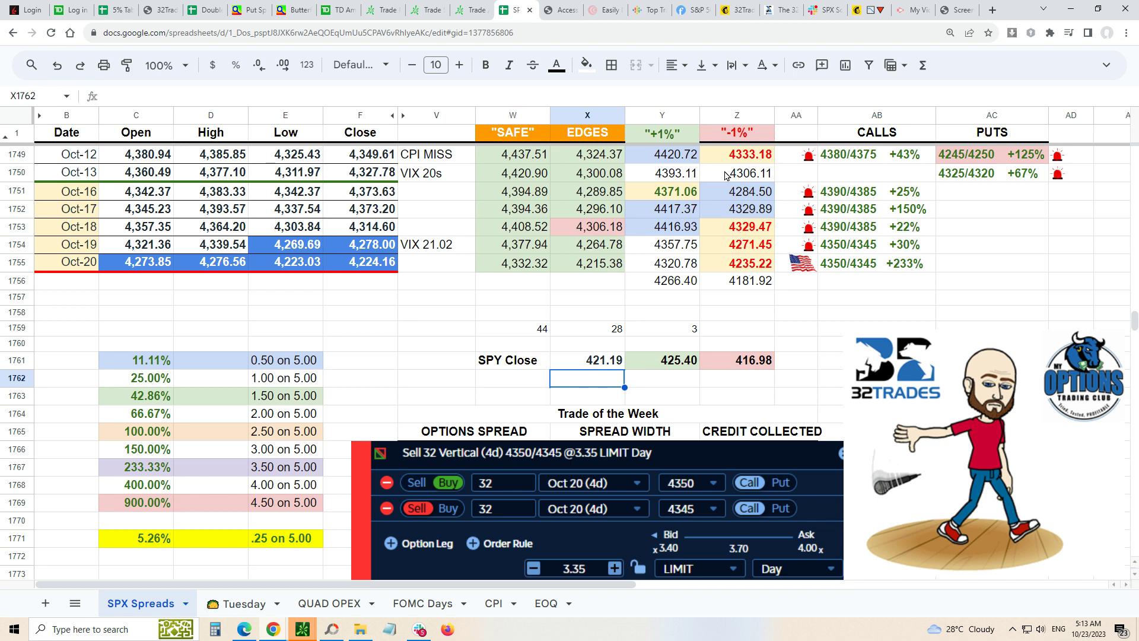
left_click(956, 10)
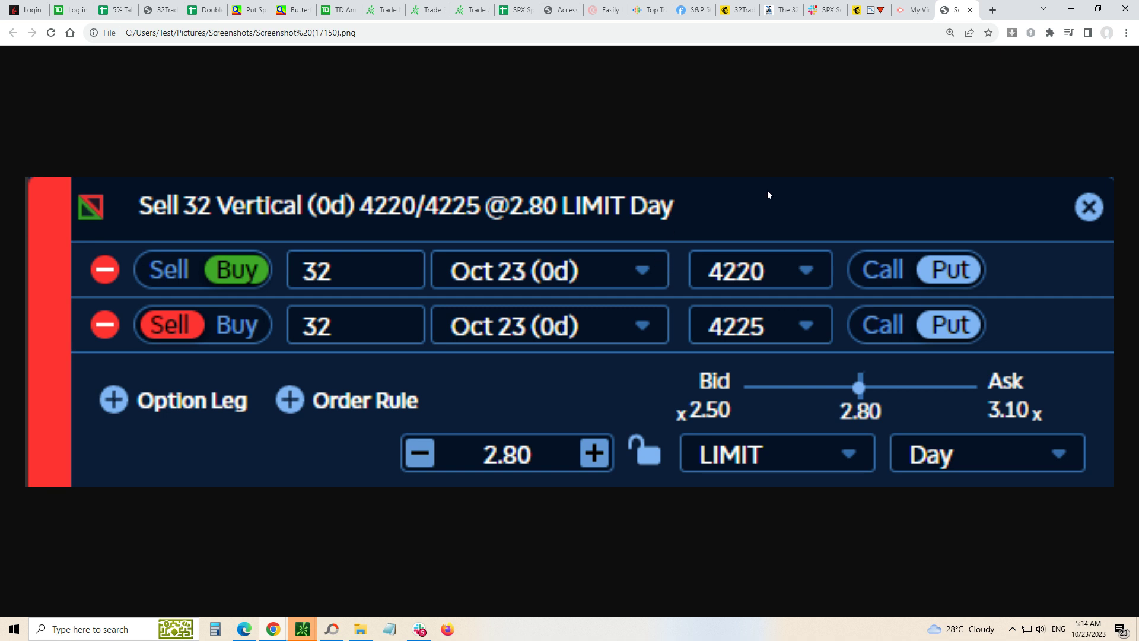
left_click(302, 627)
left_click(675, 569)
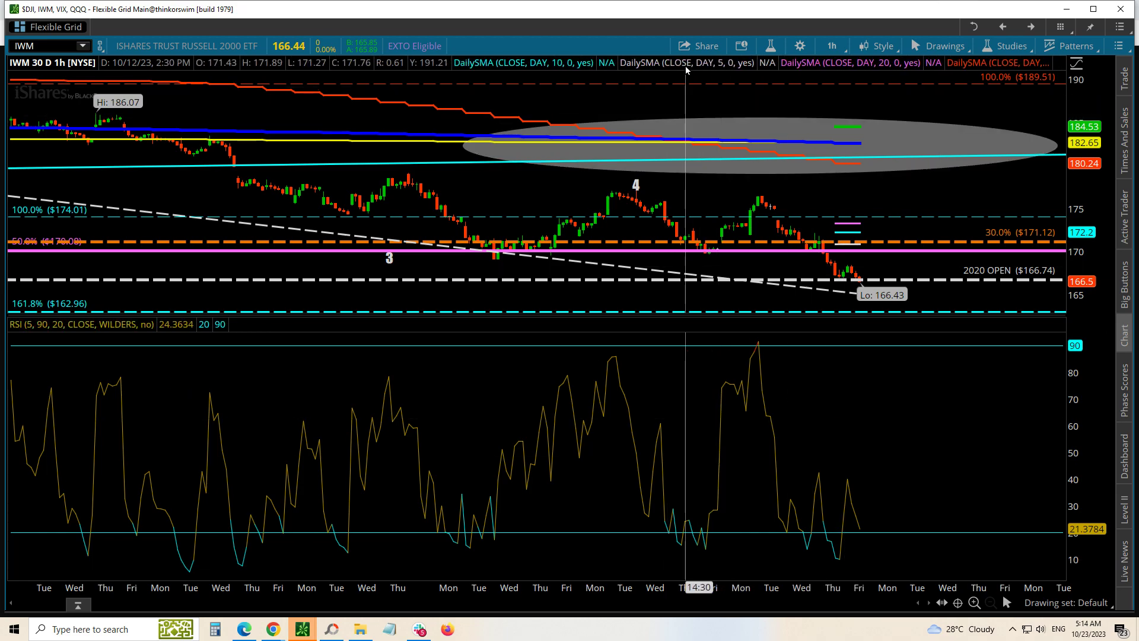
Maximize the chart window and view IWM on 90 D:4h, then 1 Y:1D time frames
left_click(1085, 13)
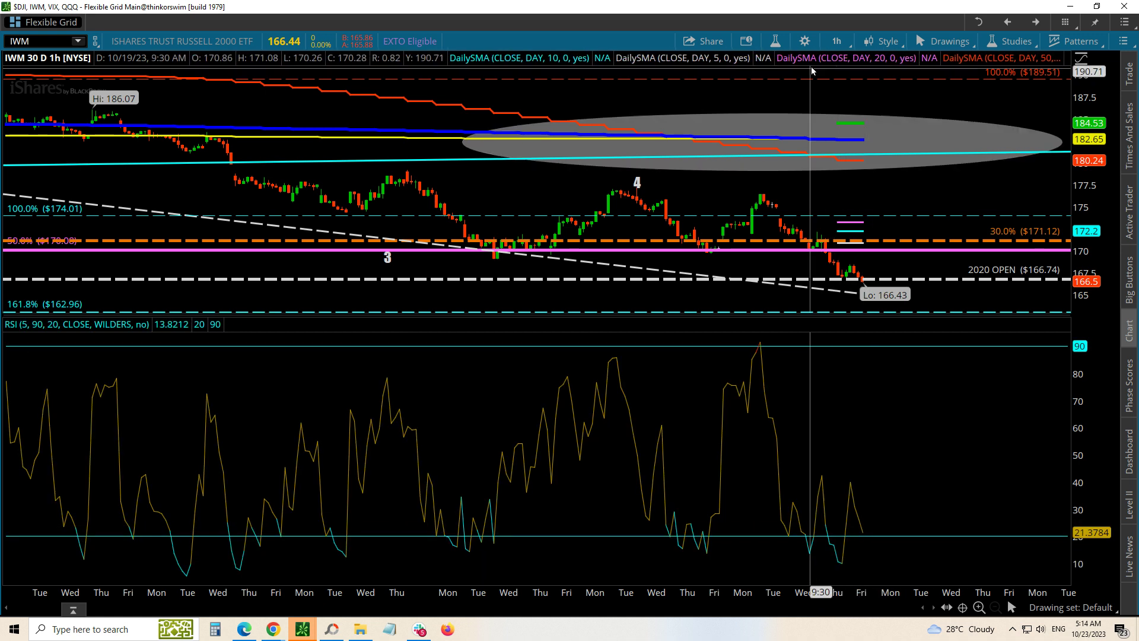
left_click(836, 41)
left_click(820, 296)
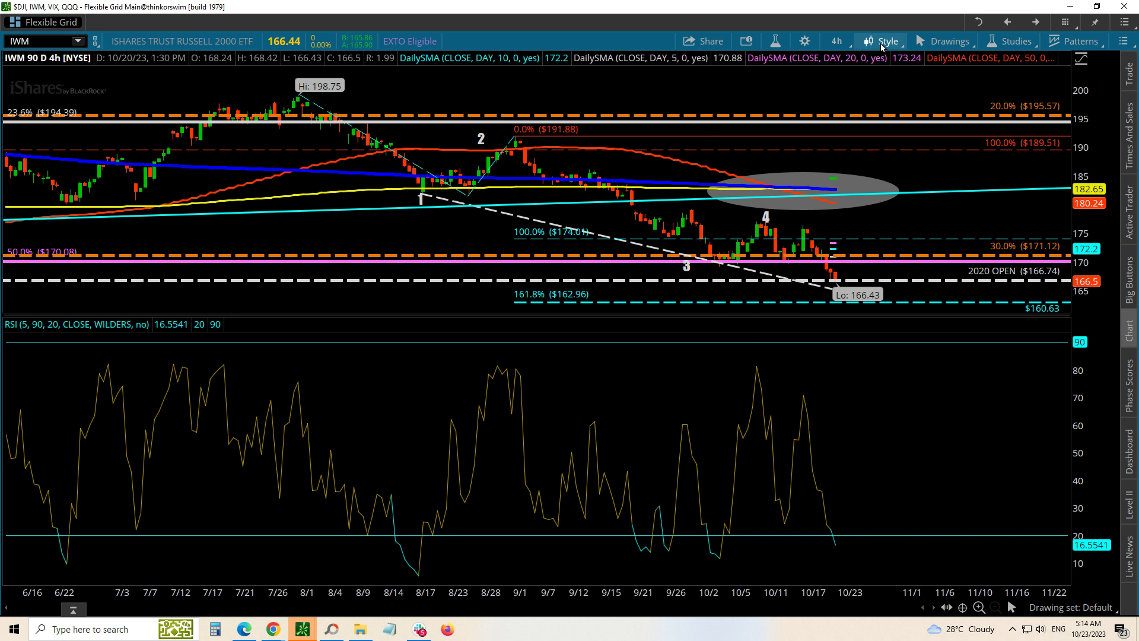
left_click(837, 41)
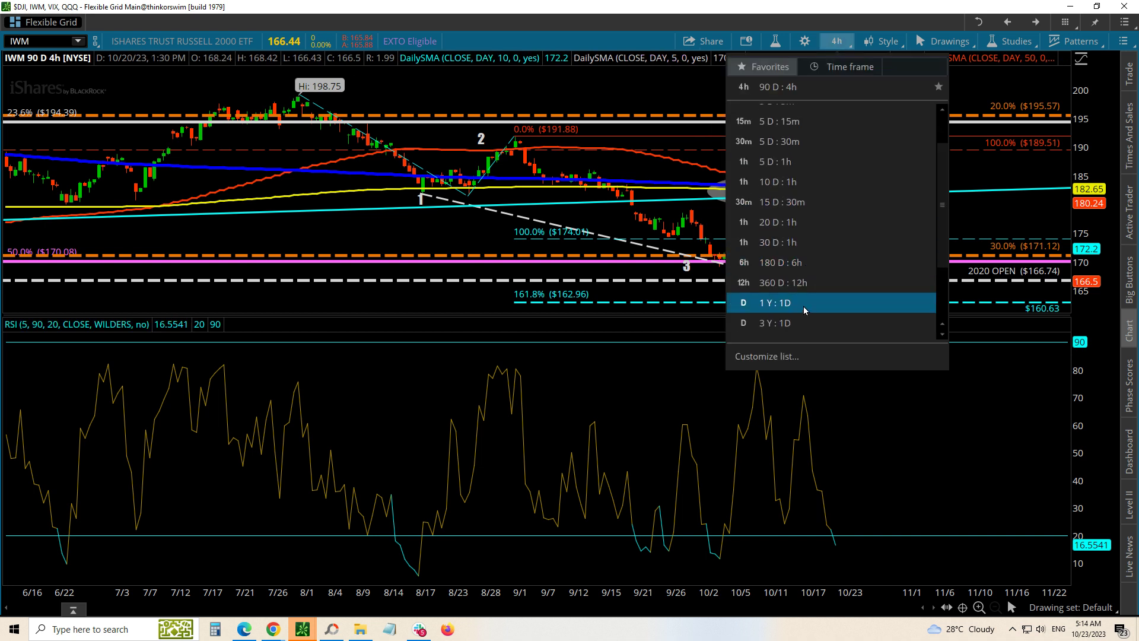
left_click(803, 305)
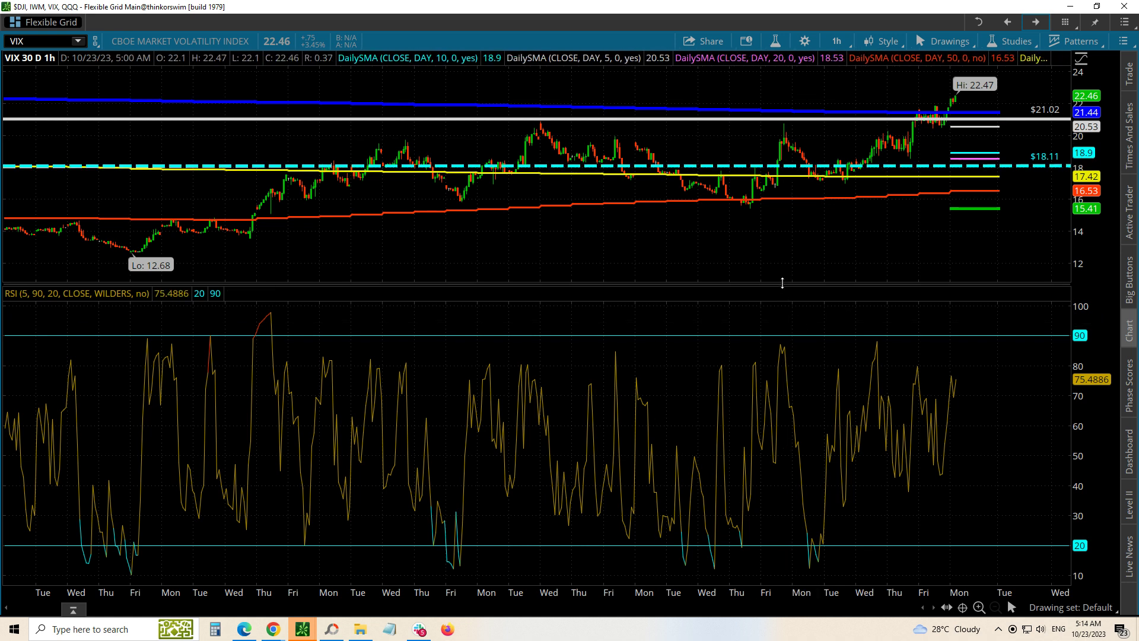
Enlarge VIX's RSI pane, cycle 90 D:4h to 1 Y:1D, then shrink RSI to a thin strip
left_click_drag(782, 282, 785, 170)
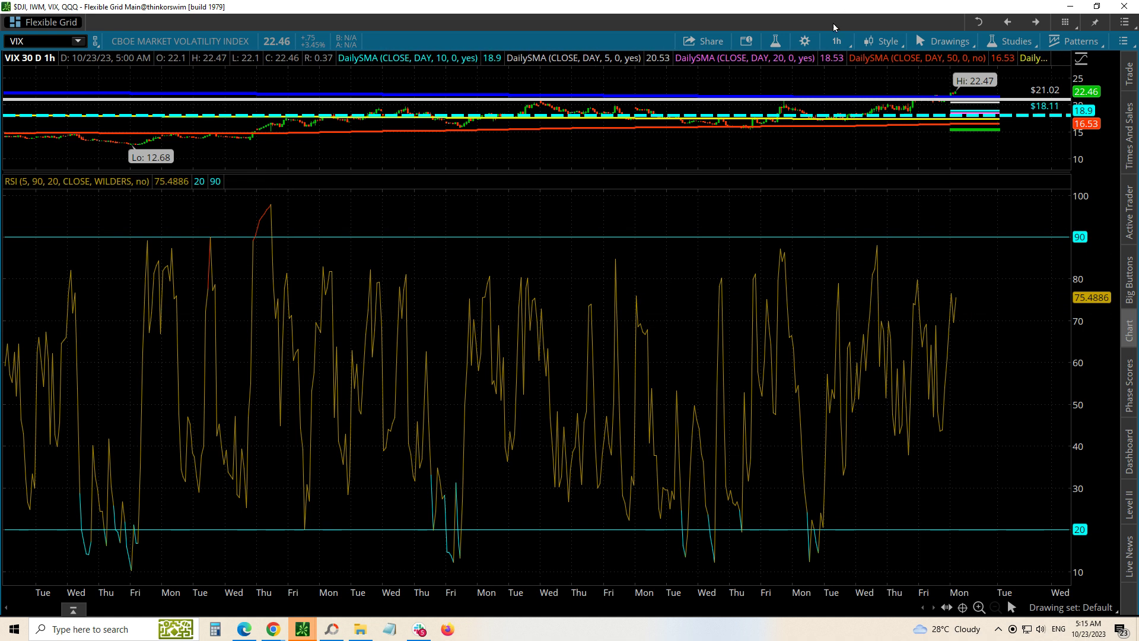
left_click(833, 43)
left_click(776, 305)
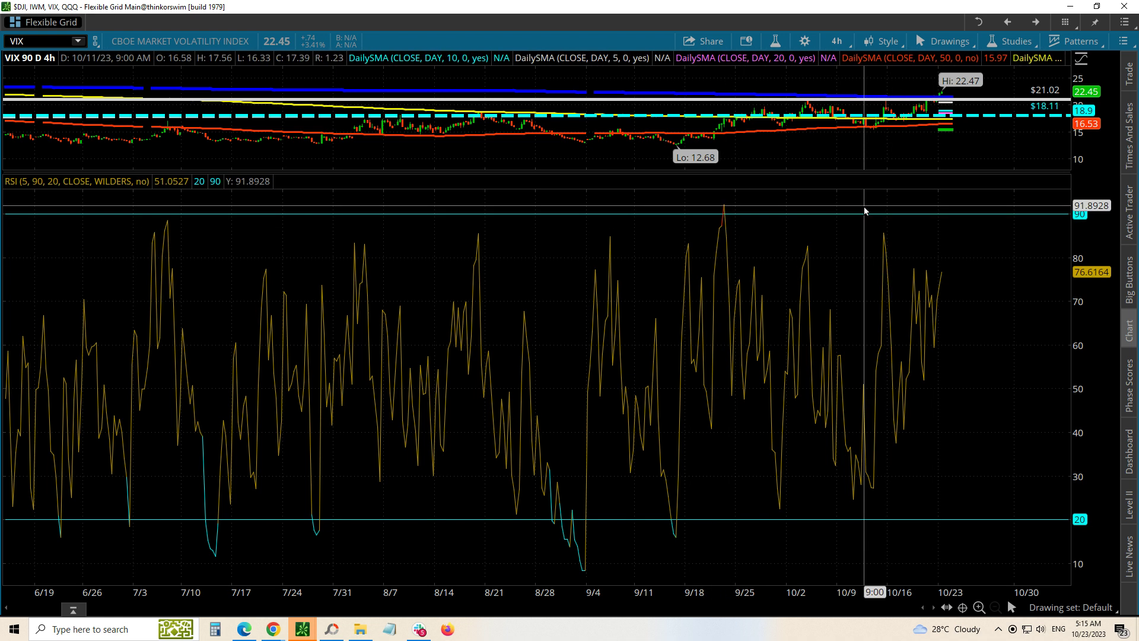
left_click(836, 41)
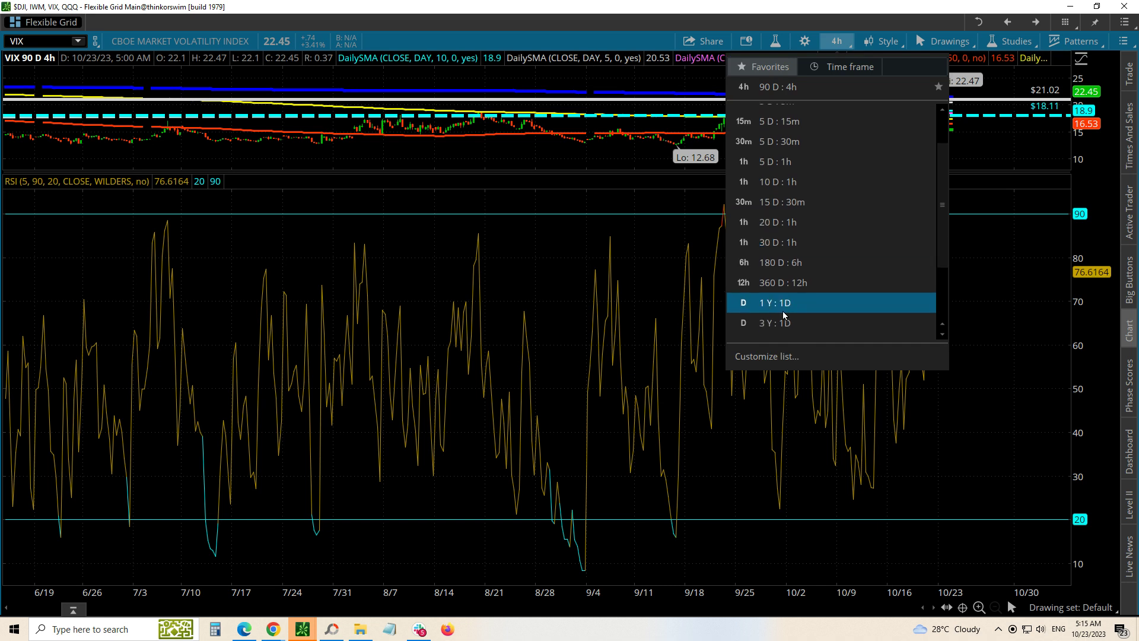
left_click(785, 326)
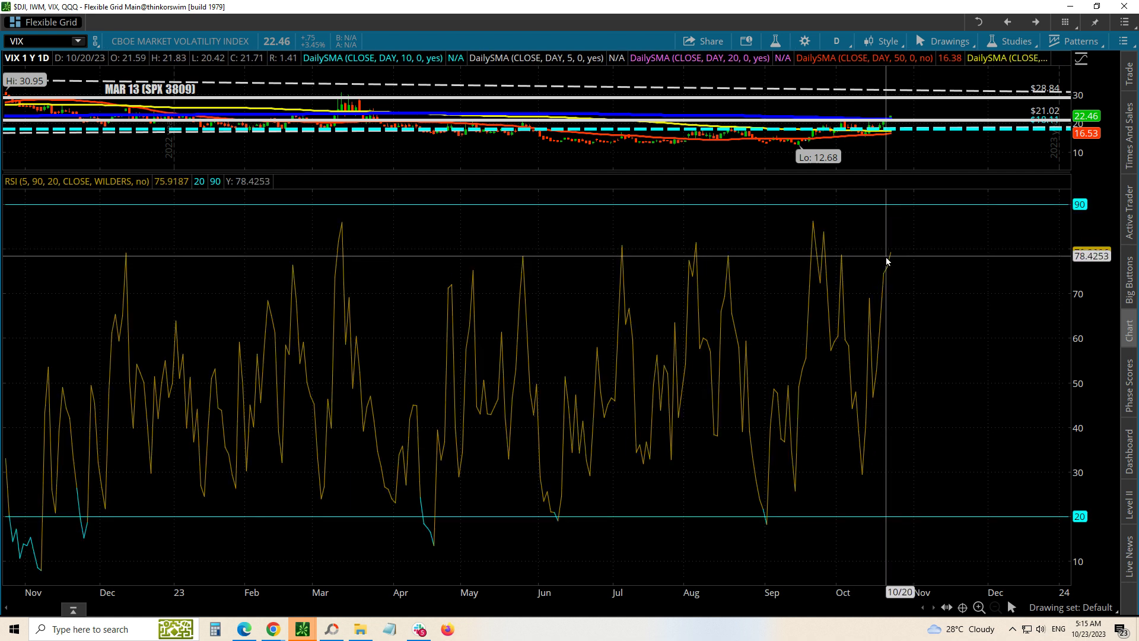
left_click_drag(848, 173, 877, 531)
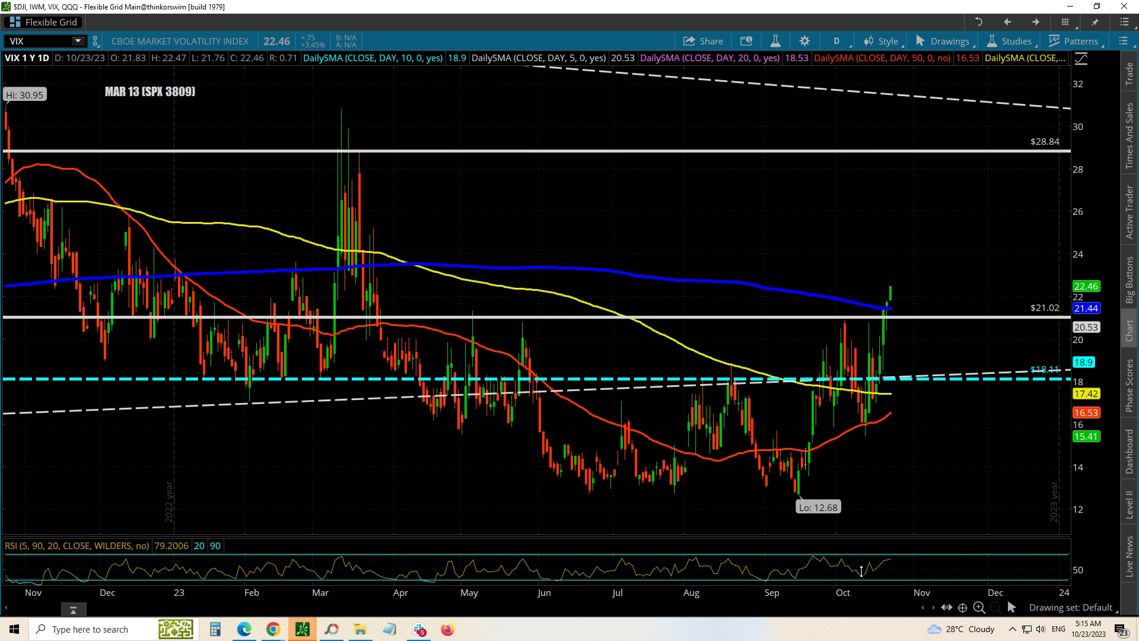
left_click(1068, 607)
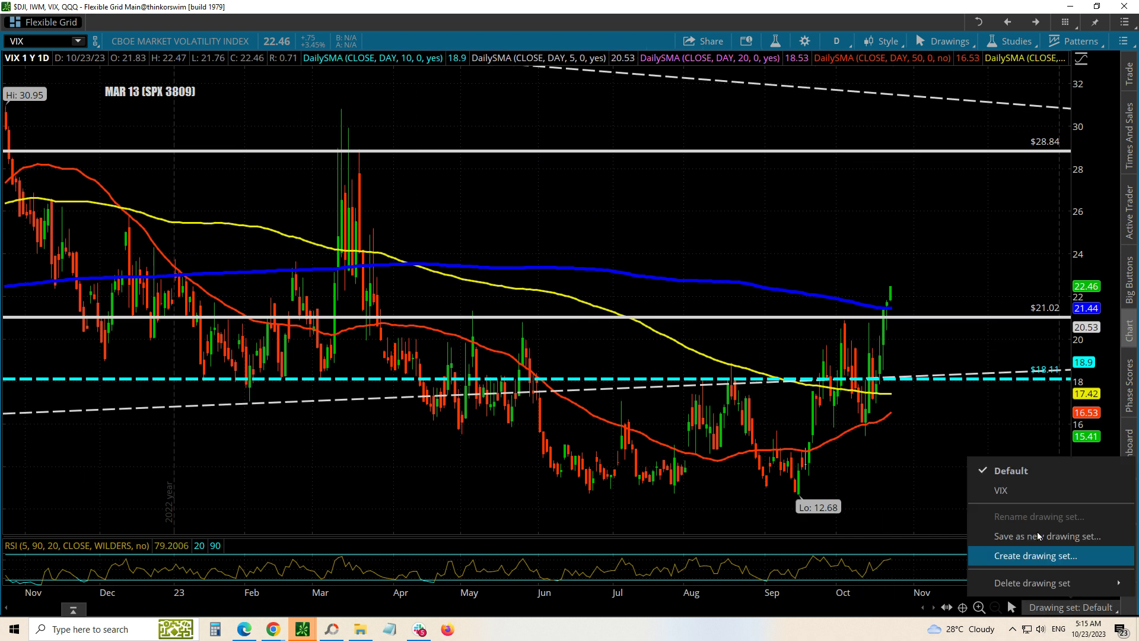
Apply the VIX drawing set and step time frames through 90 D:4h and 30 D:1h to 1 D:1m
left_click(1017, 493)
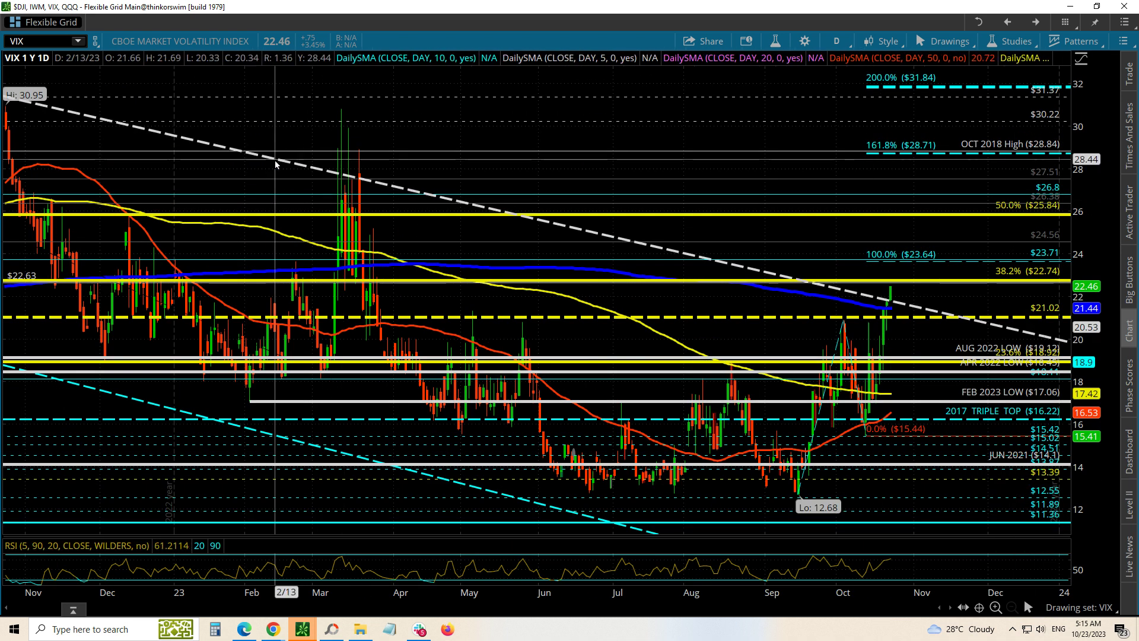
left_click(837, 41)
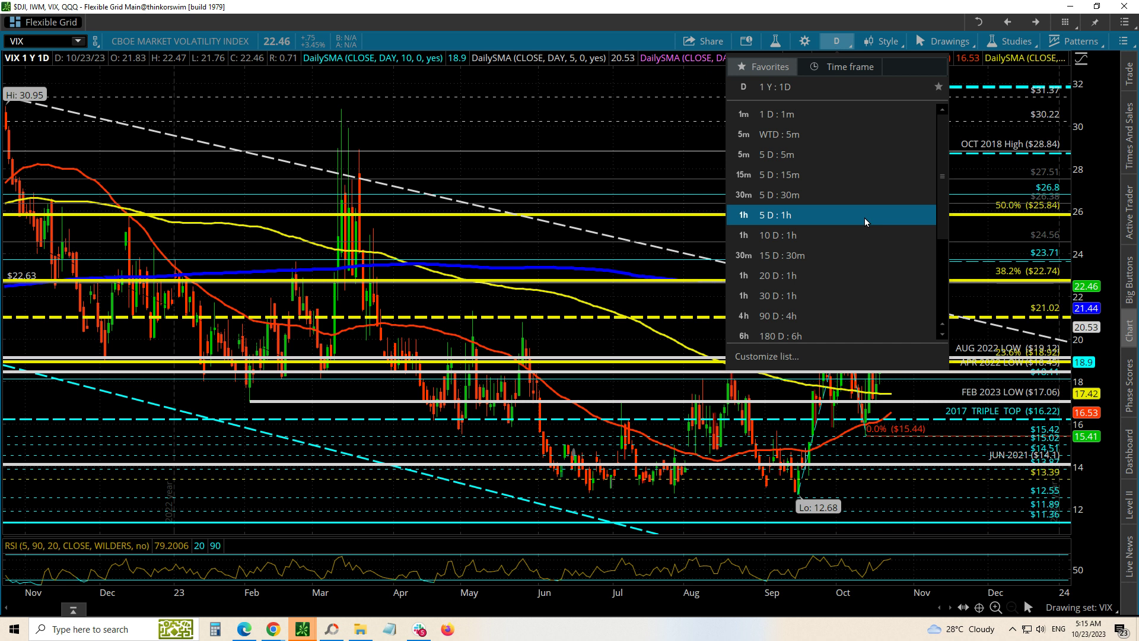
left_click(763, 317)
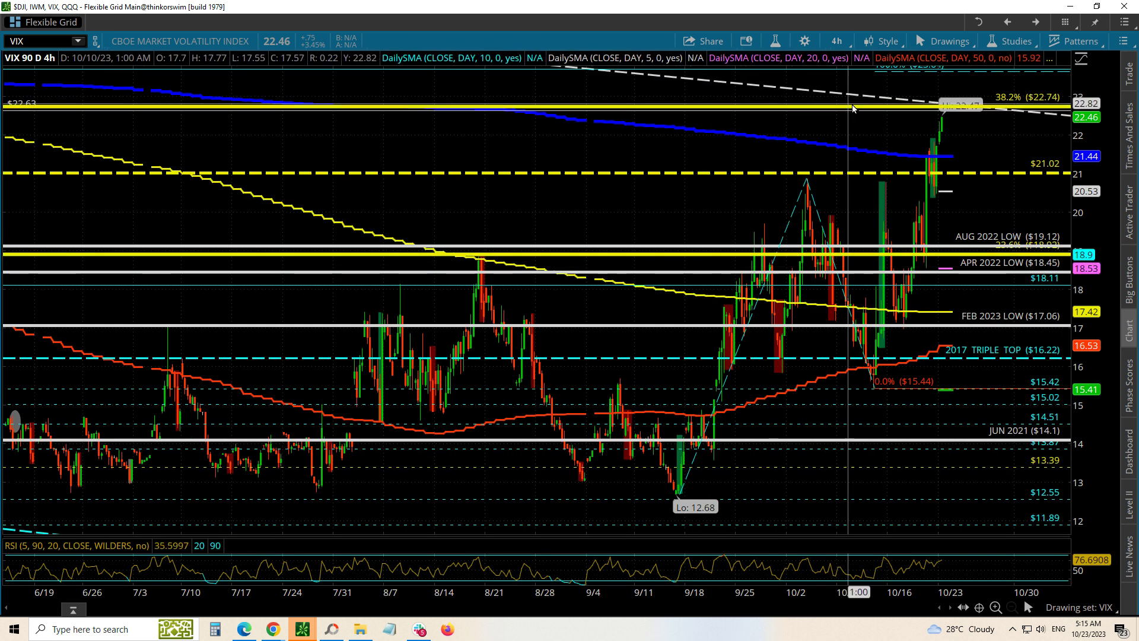
left_click(837, 41)
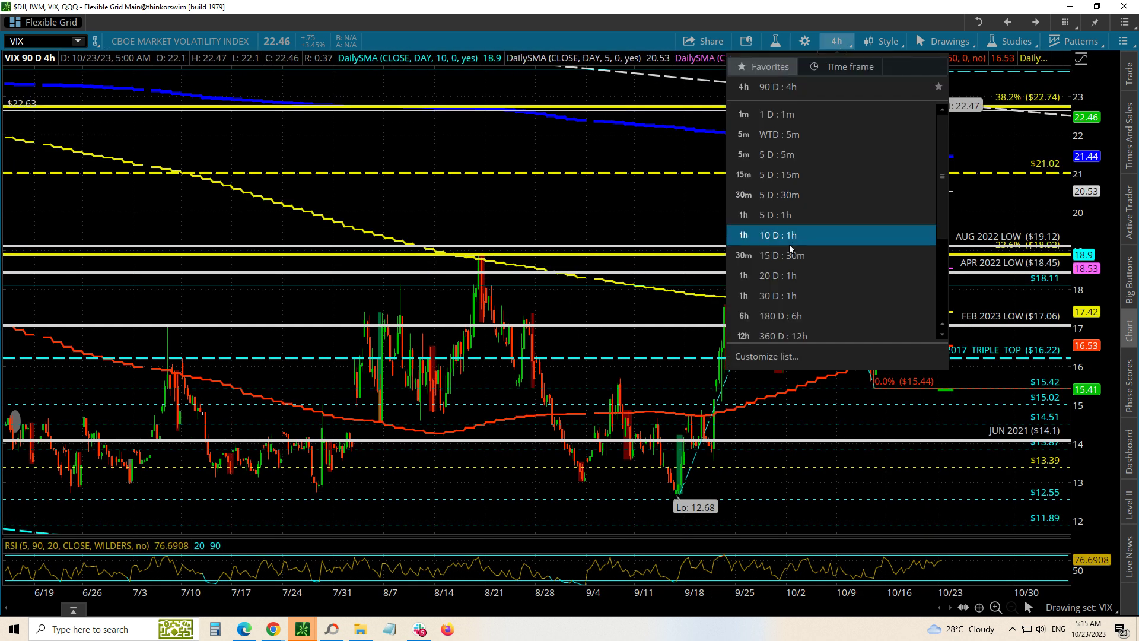
left_click(771, 293)
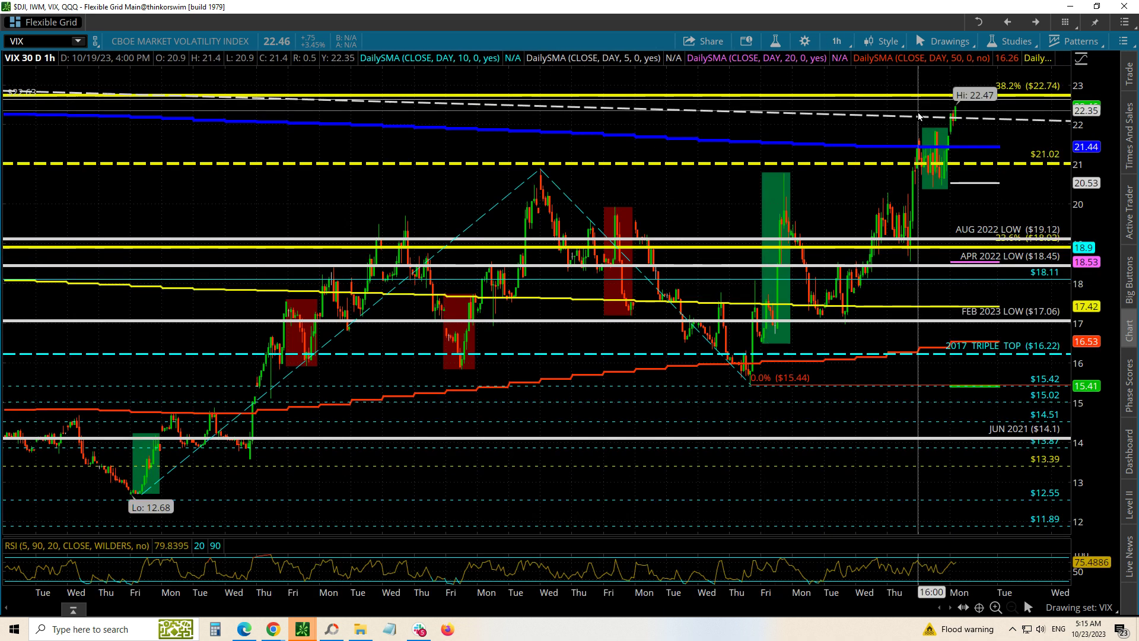
left_click(836, 41)
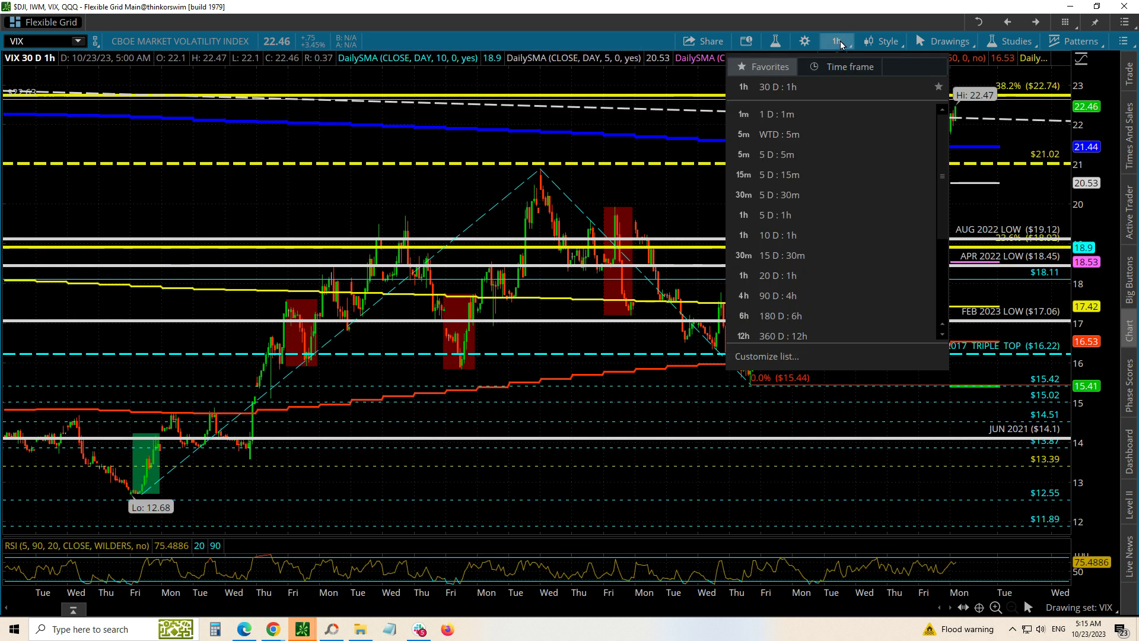
left_click(878, 114)
Remove all studies from the VIX chart, then move on to the QQQ hourly RSI chart
left_click(1015, 42)
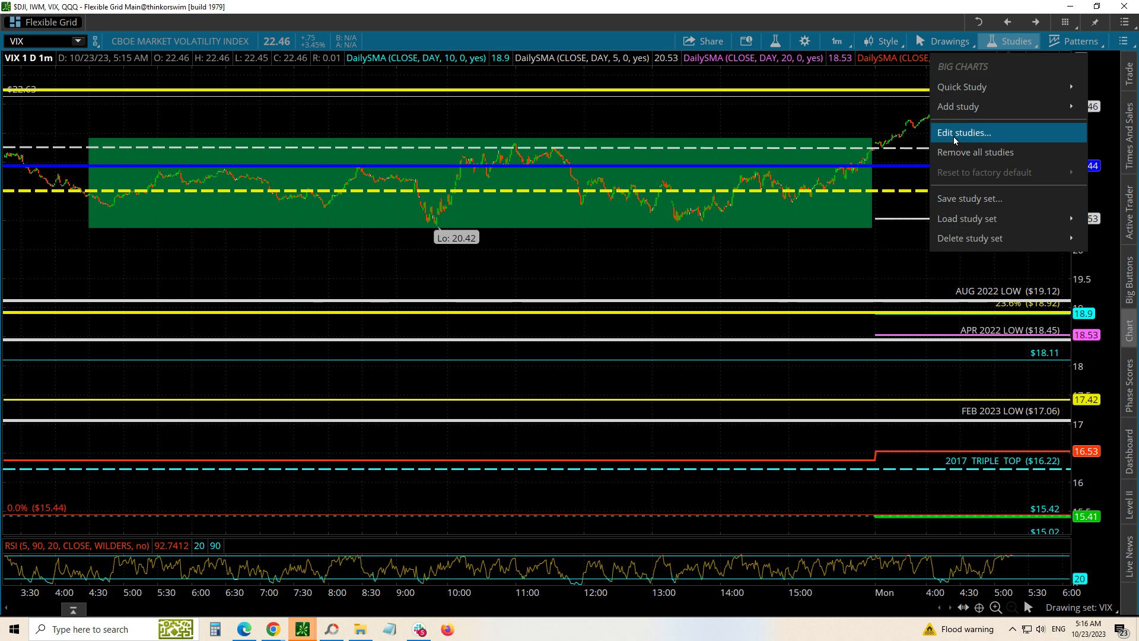
left_click(974, 153)
left_click(617, 78)
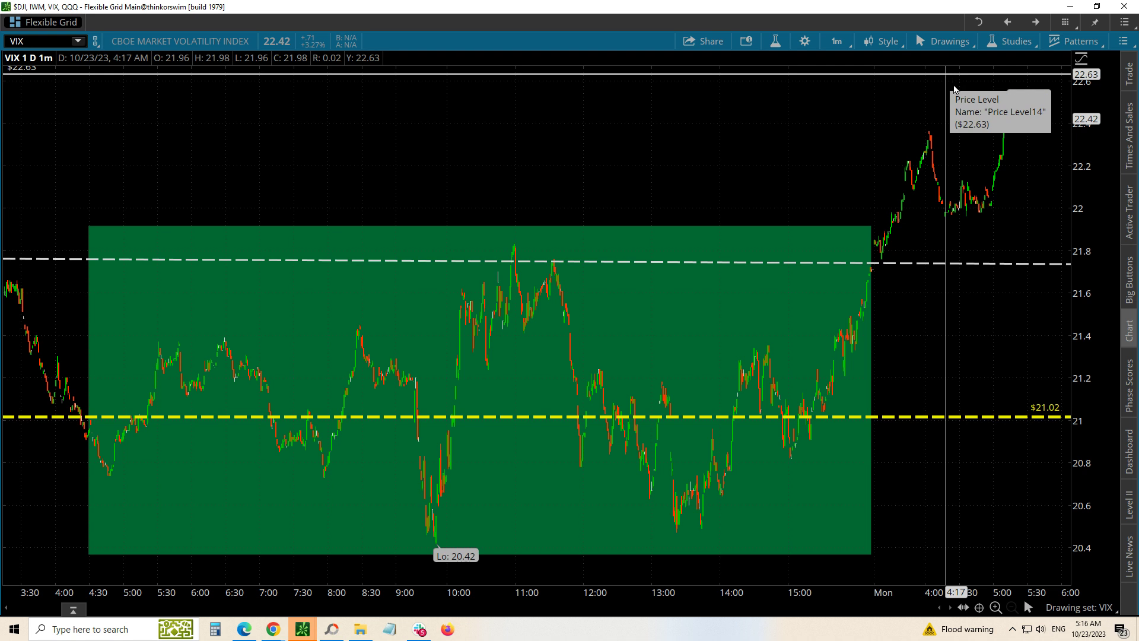
left_click(1035, 22)
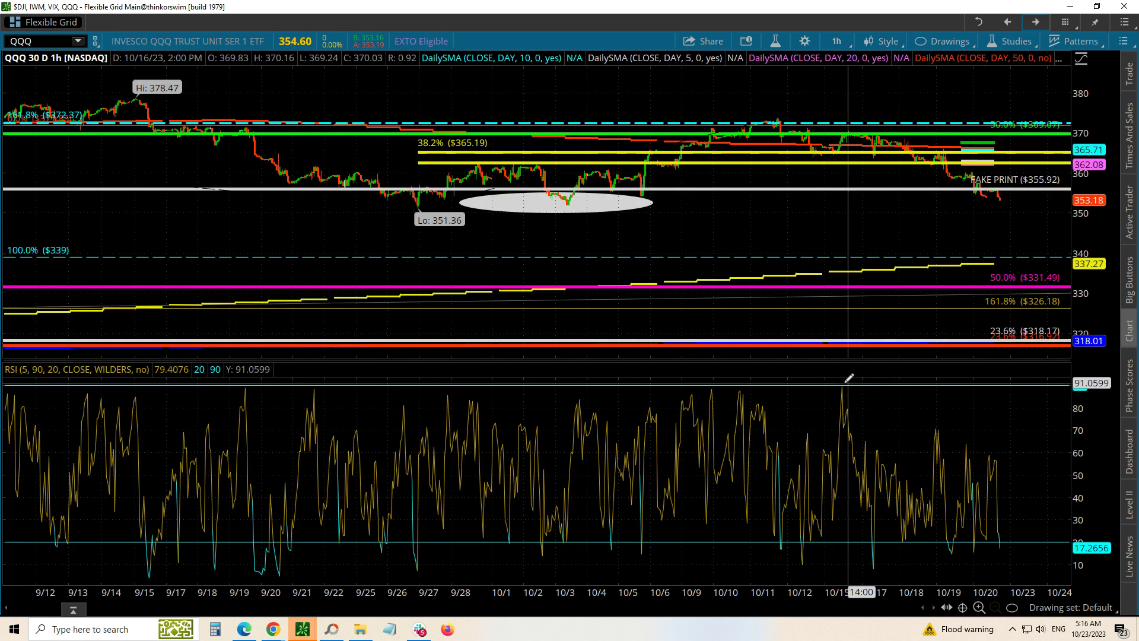
Enlarge the QQQ RSI pane and switch the chart to 90 days of 4-hour bars
left_click_drag(793, 354, 794, 166)
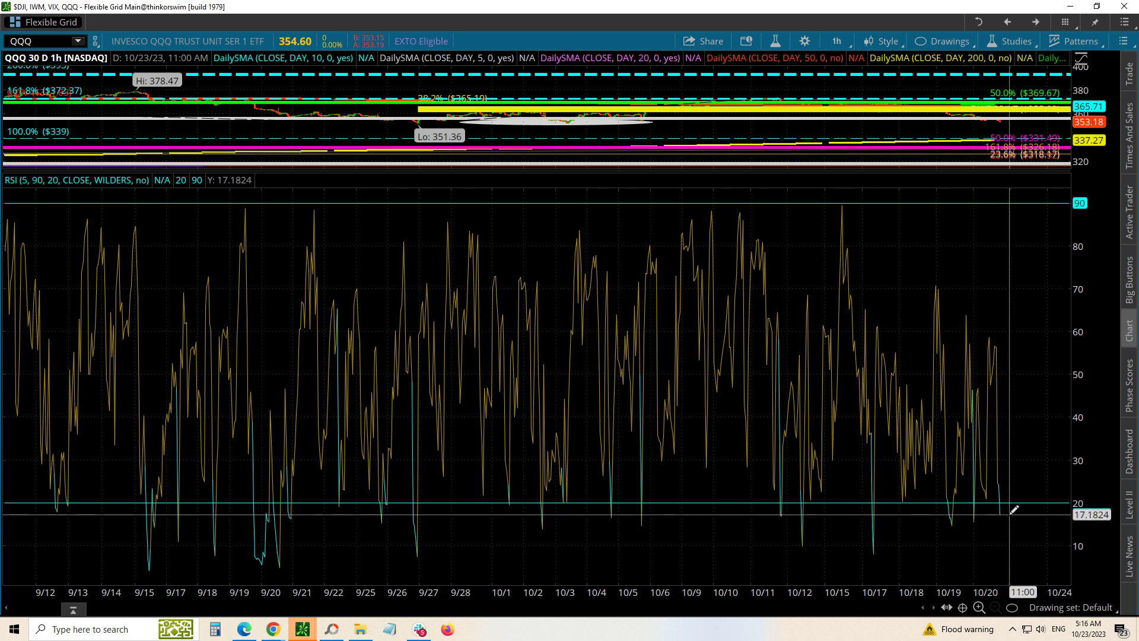
left_click(836, 41)
left_click(786, 300)
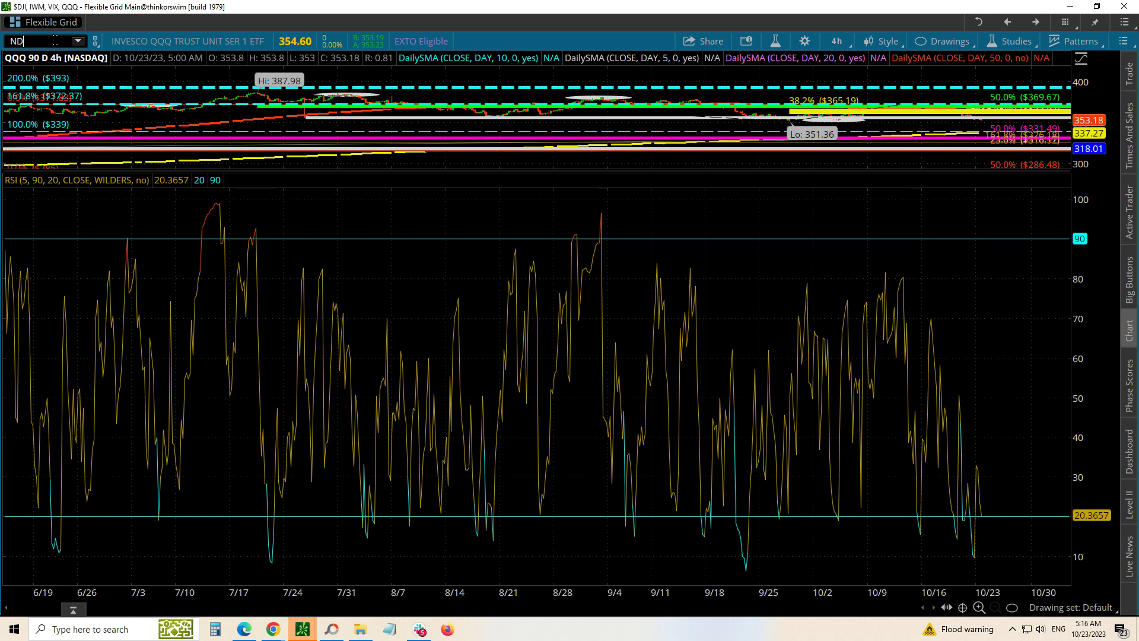
Load the NDX chart and set its time frame to 180 days of 4-hour bars
type("X")
key("Return")
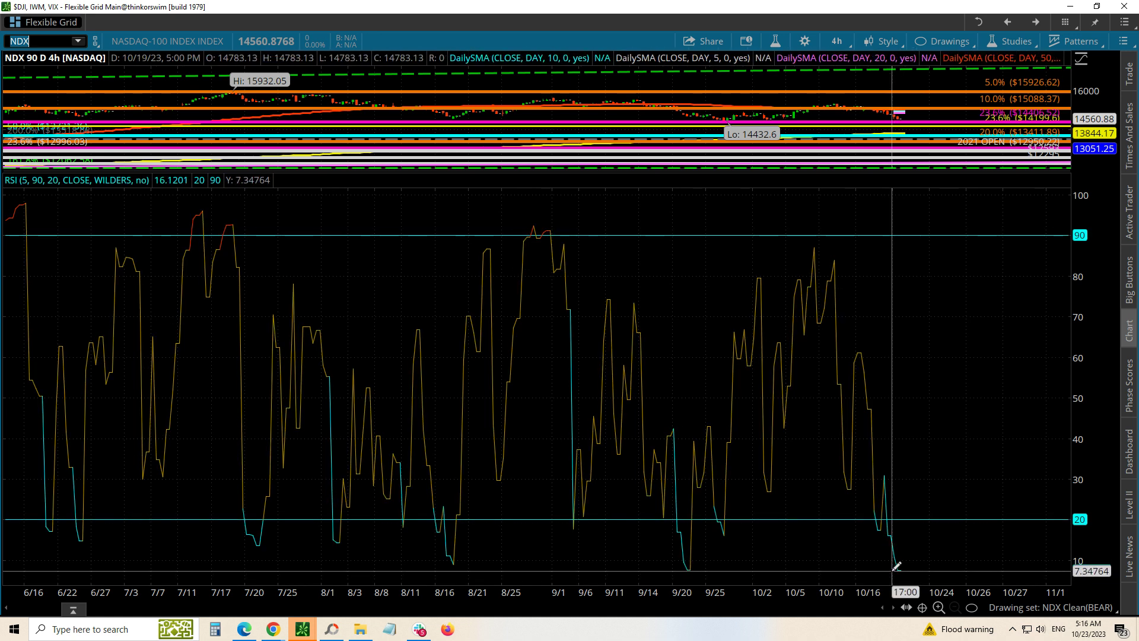
left_click(837, 41)
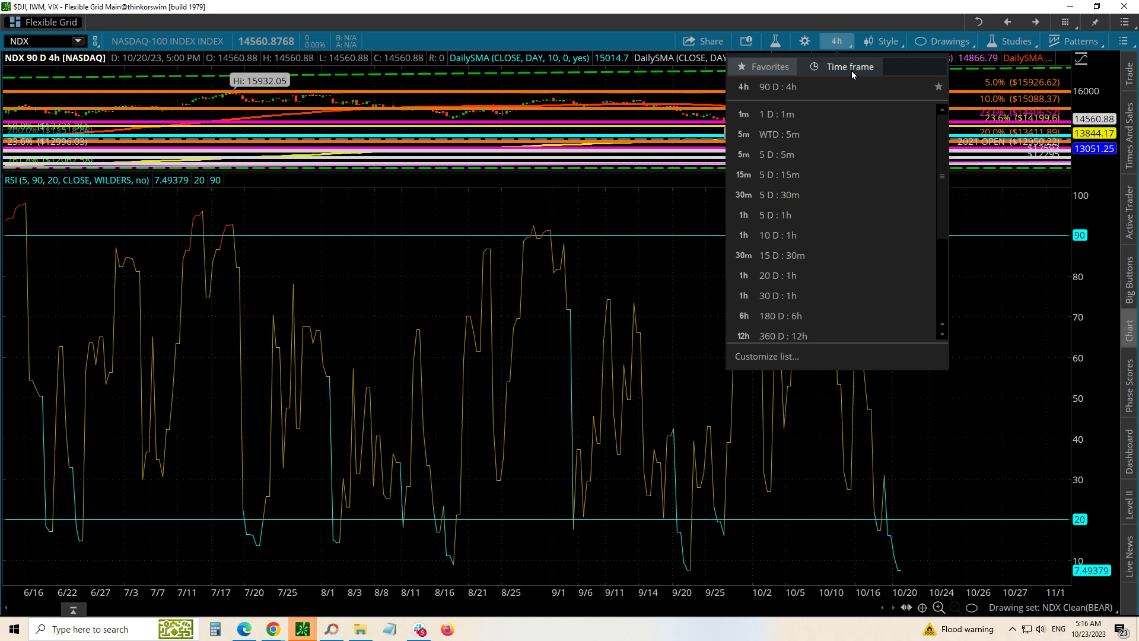
left_click(851, 67)
left_click(904, 155)
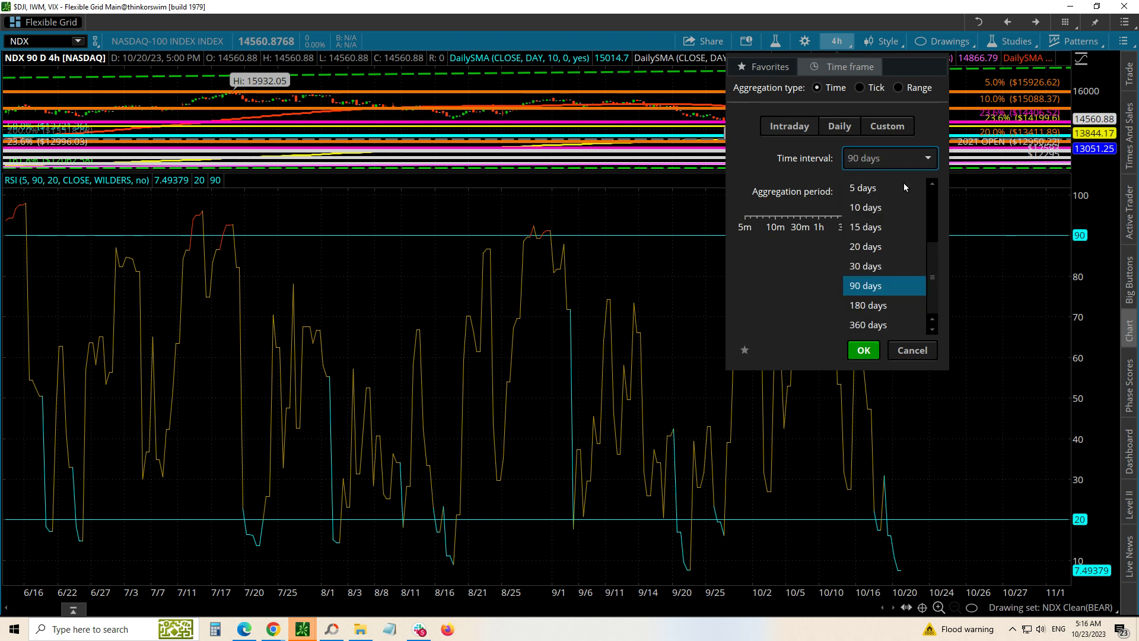
left_click(878, 300)
left_click(863, 350)
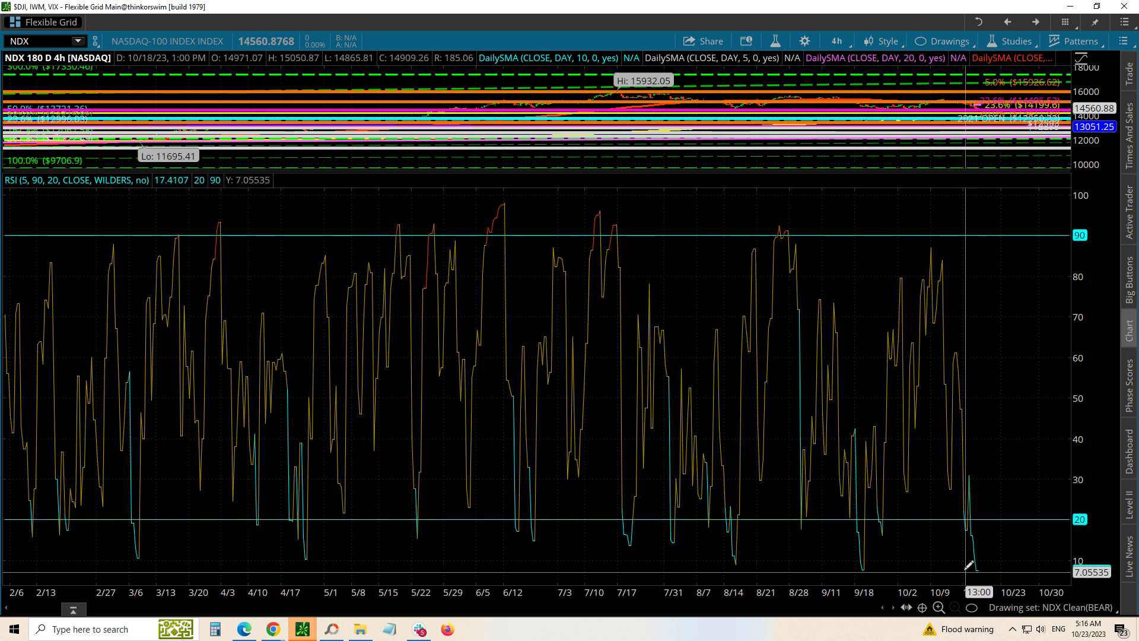
Switch NDX to 30 days of hourly bars, then move on to the $DJI chart
left_click(838, 42)
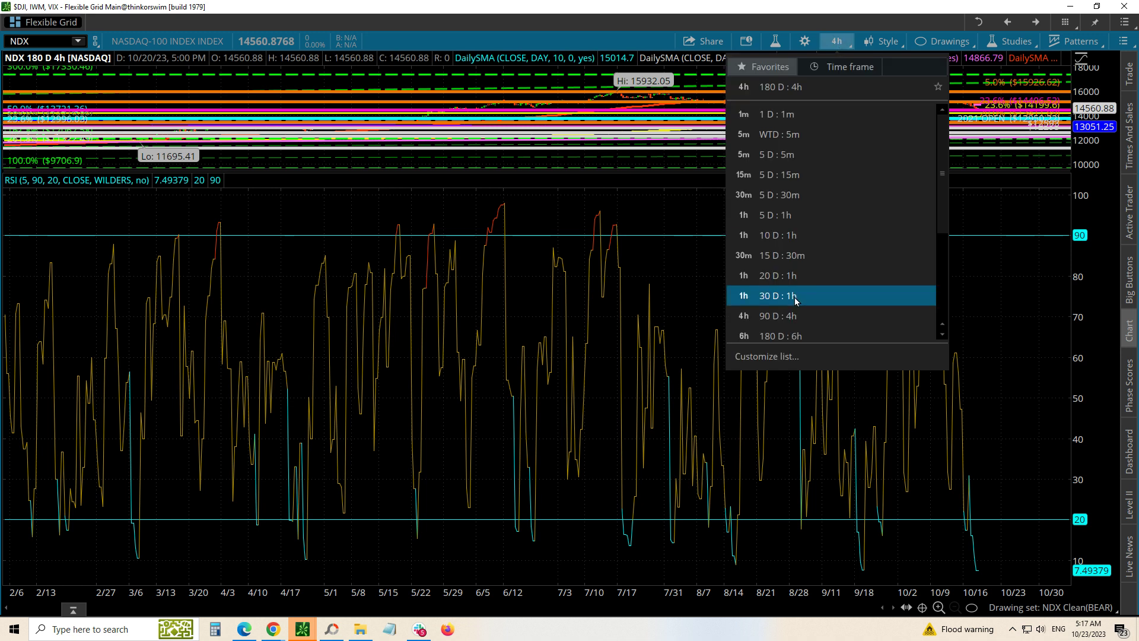
left_click(791, 297)
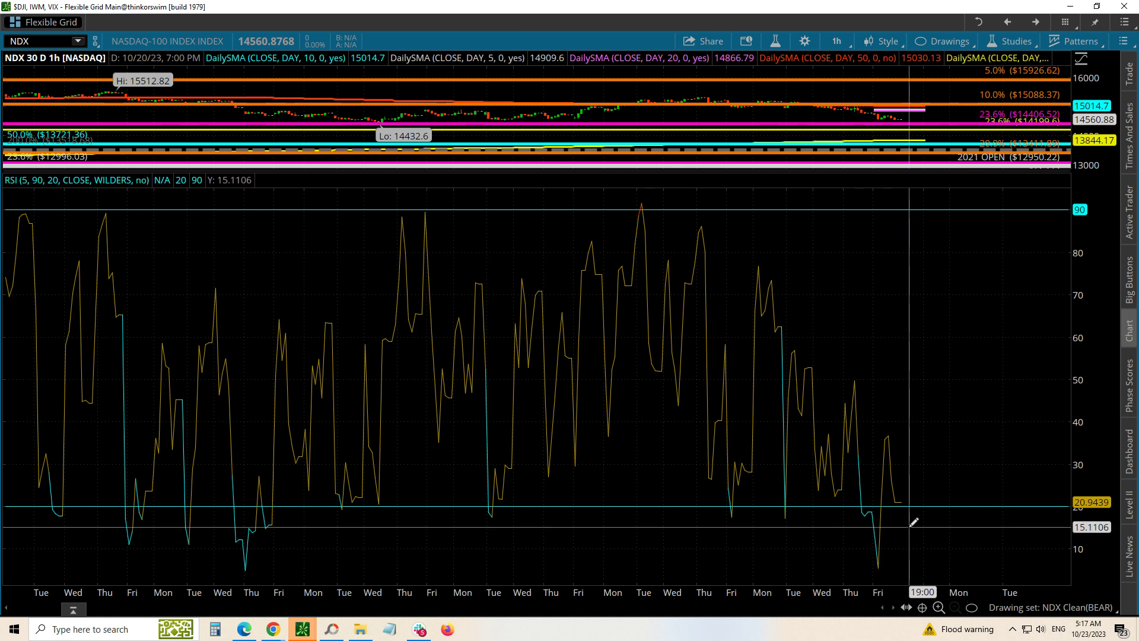
left_click(1035, 22)
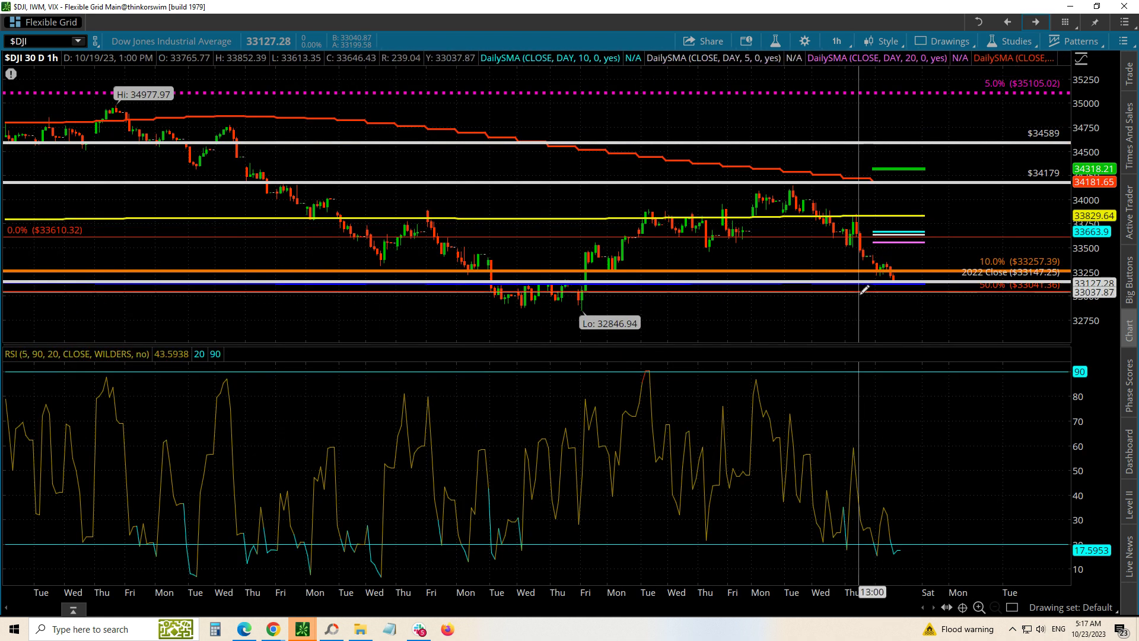
Enlarge the $DJI RSI pane and go from 90-day 4-hour to one-year daily bars
left_click_drag(852, 342, 858, 194)
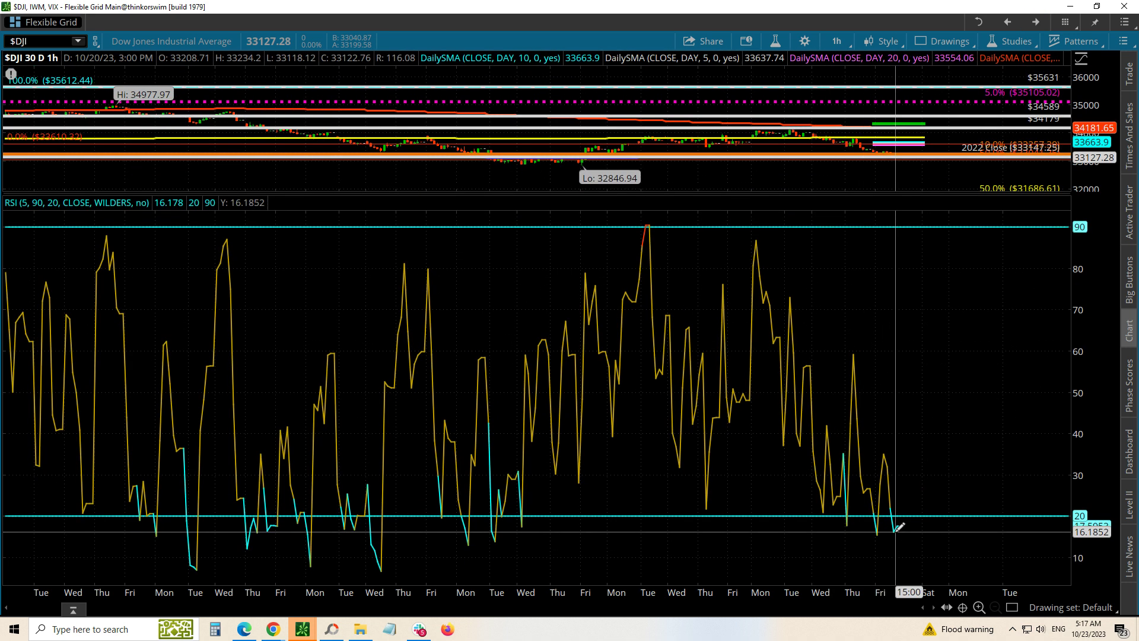
left_click(837, 41)
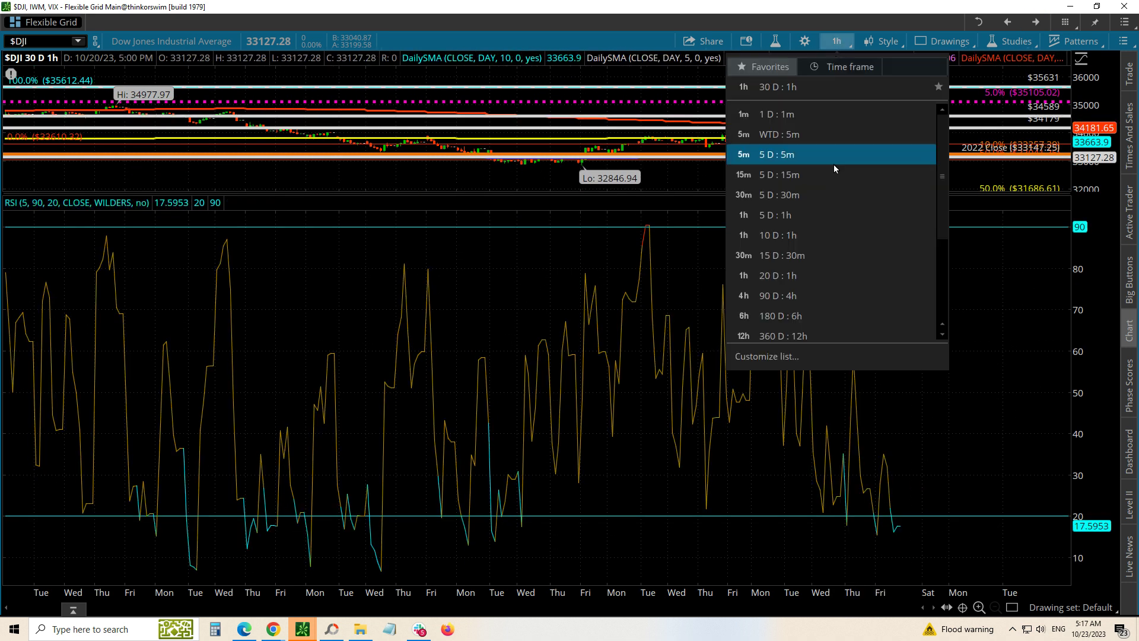
left_click(807, 297)
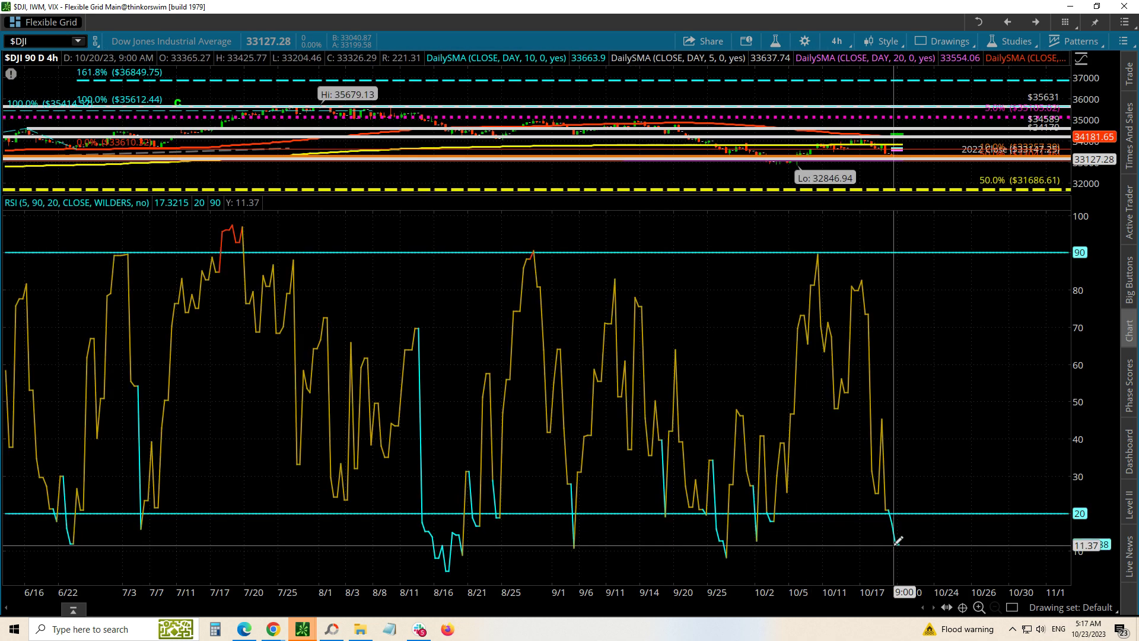
left_click(836, 43)
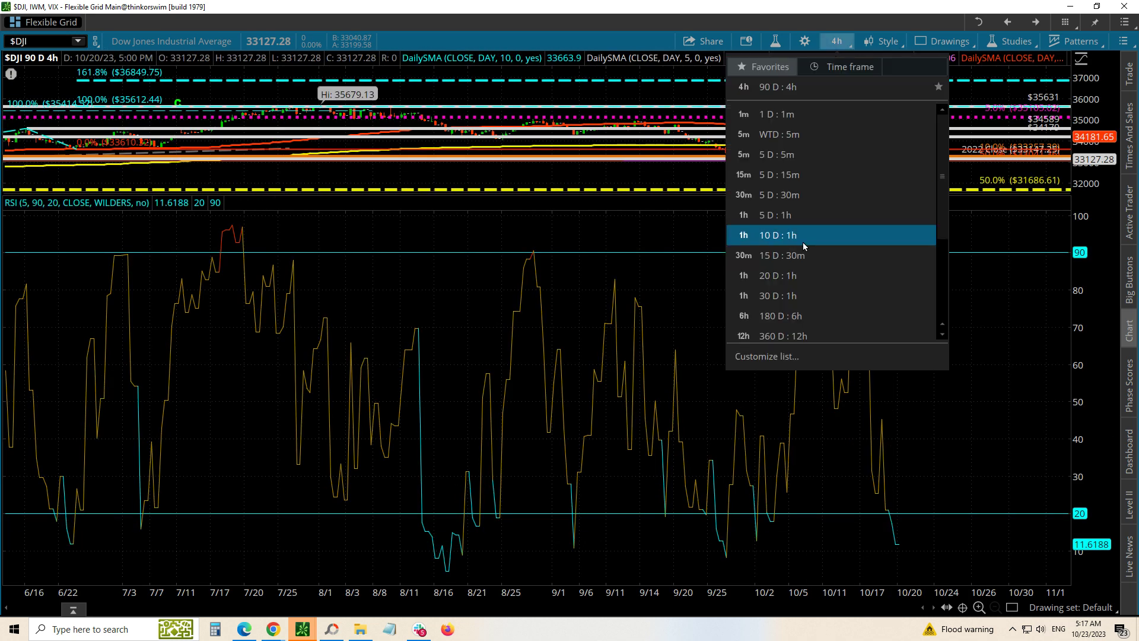
left_click(797, 302)
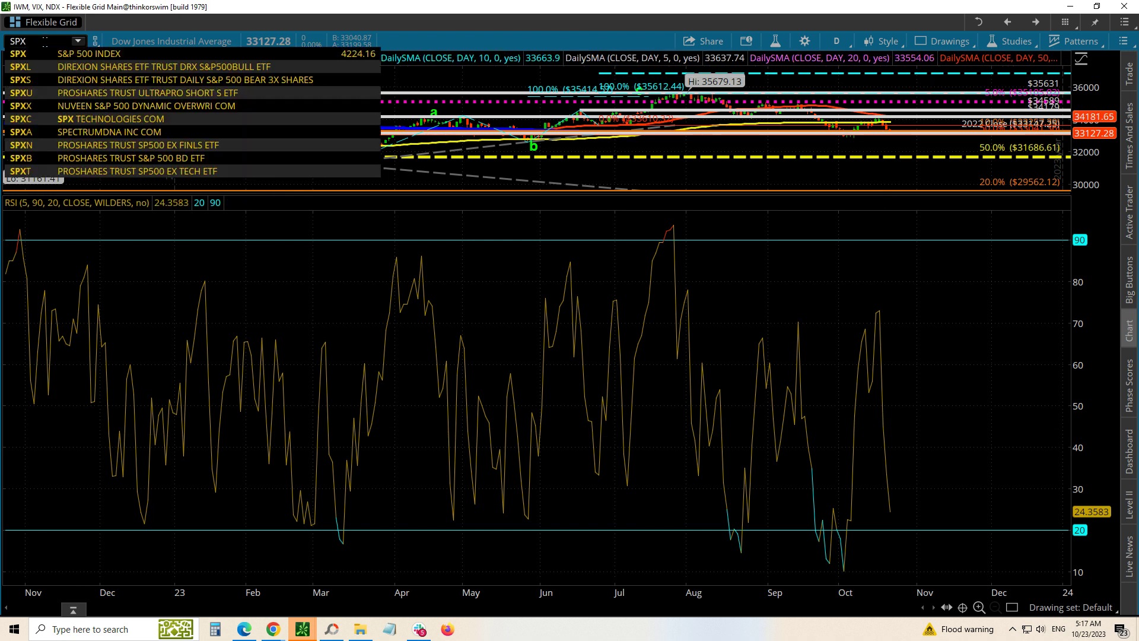
Load the SPX one-year daily chart, with RSI at 21.6158
key("Return")
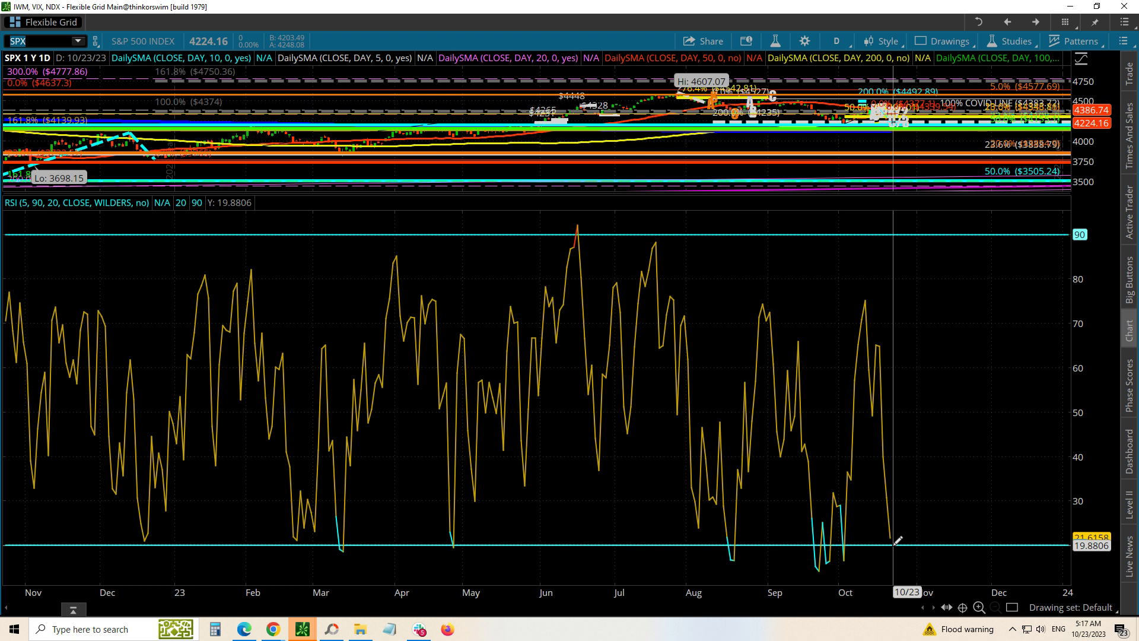
Switch SPX to 90-day 4-hour bars, then widen the interval to 180 days
left_click(836, 41)
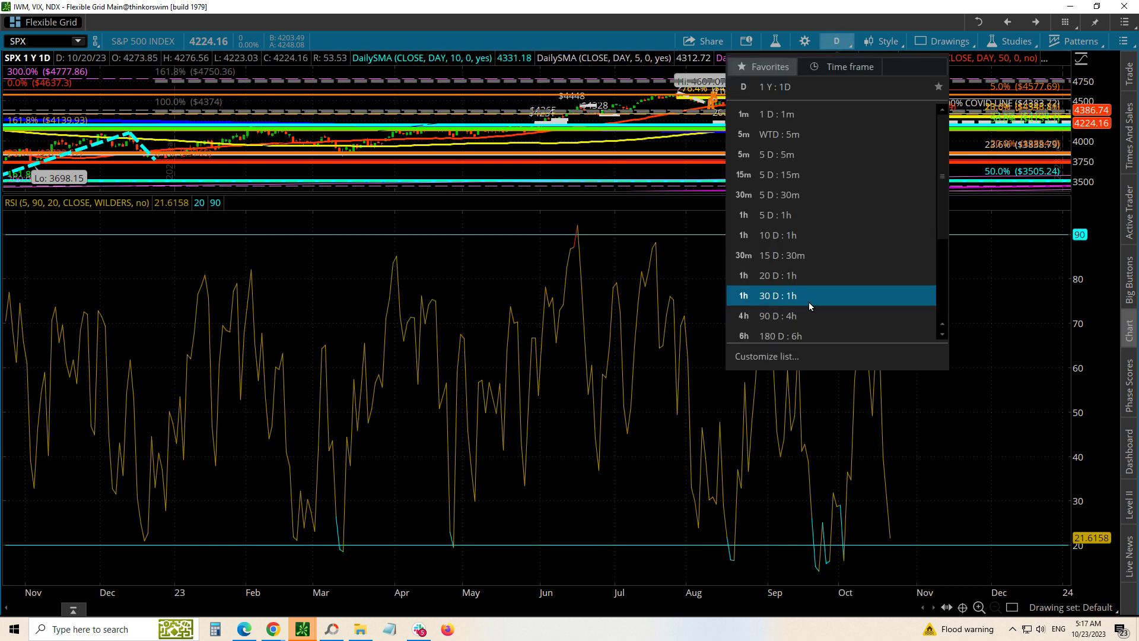
left_click(795, 315)
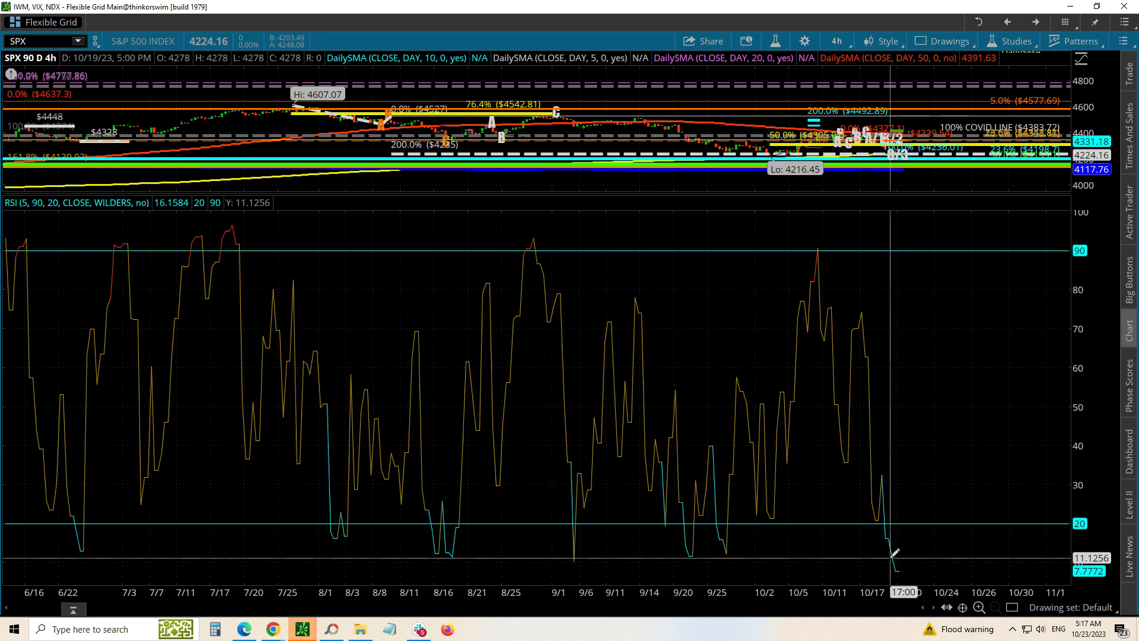
left_click(837, 41)
left_click(850, 66)
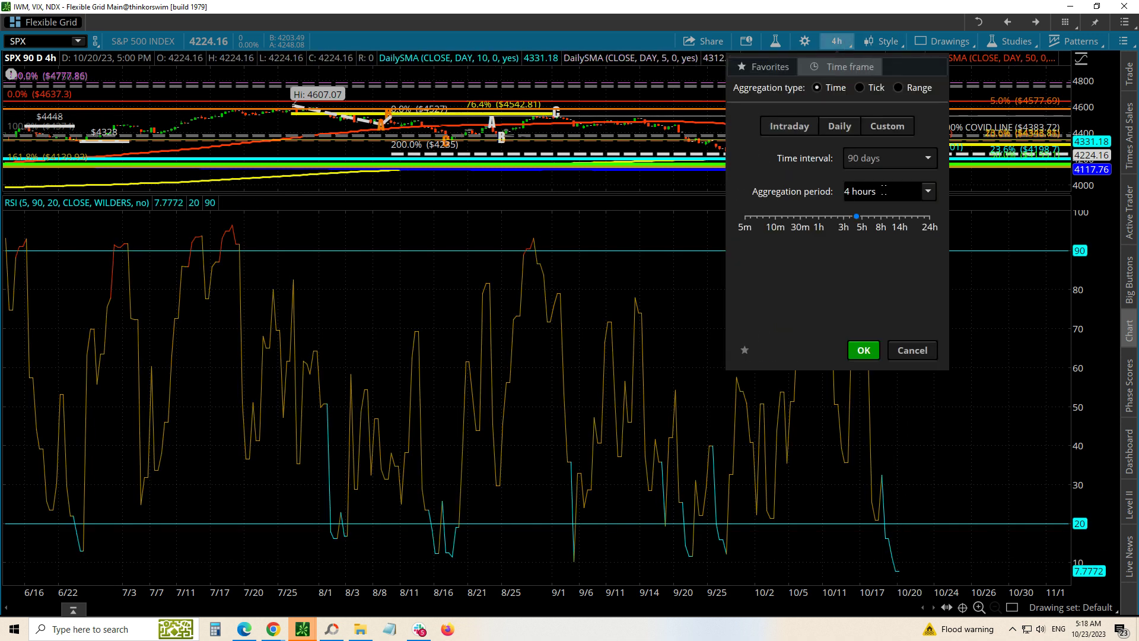
left_click(886, 162)
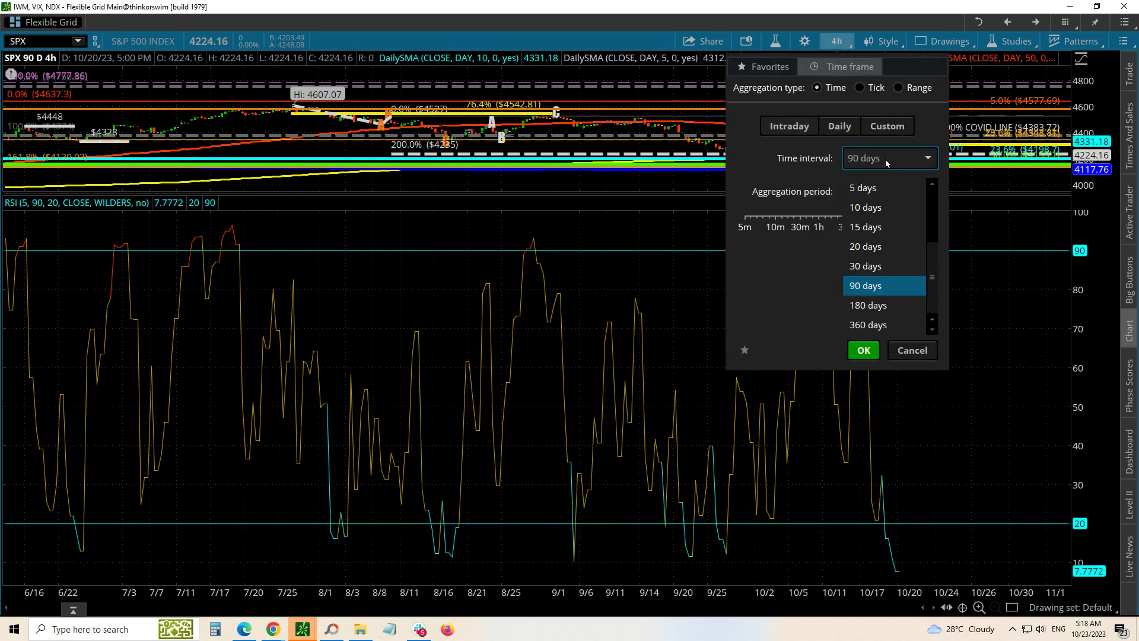
left_click(871, 304)
left_click(864, 350)
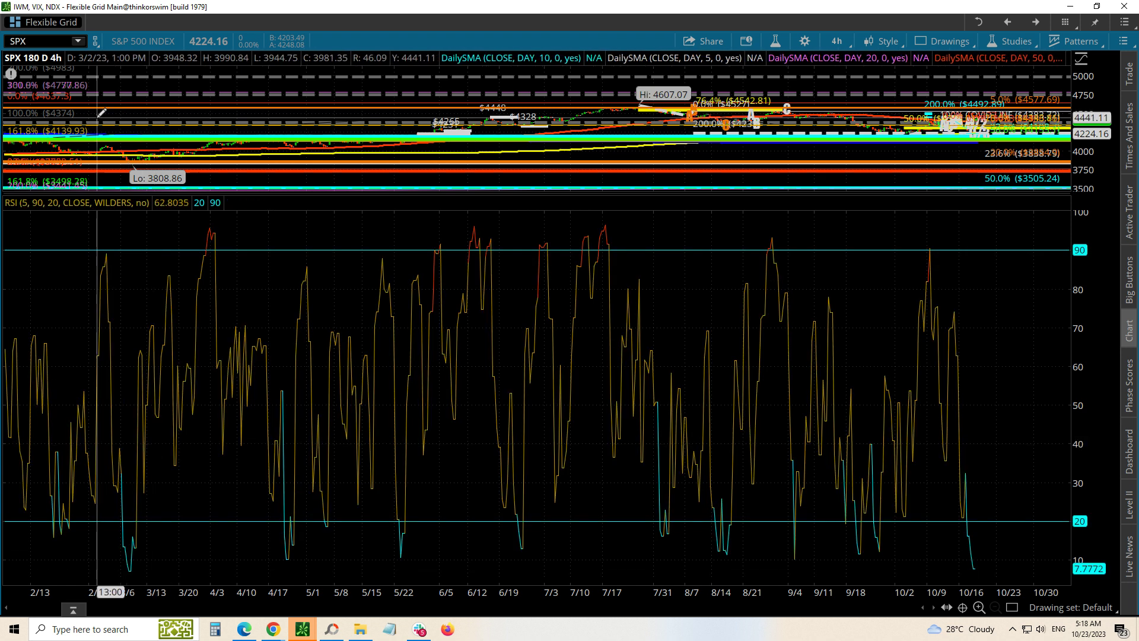
Zoom into the March SPX candles and read the 20% and 23.6% Fibonacci levels near the 3808.86 low
left_click_drag(102, 95, 225, 537)
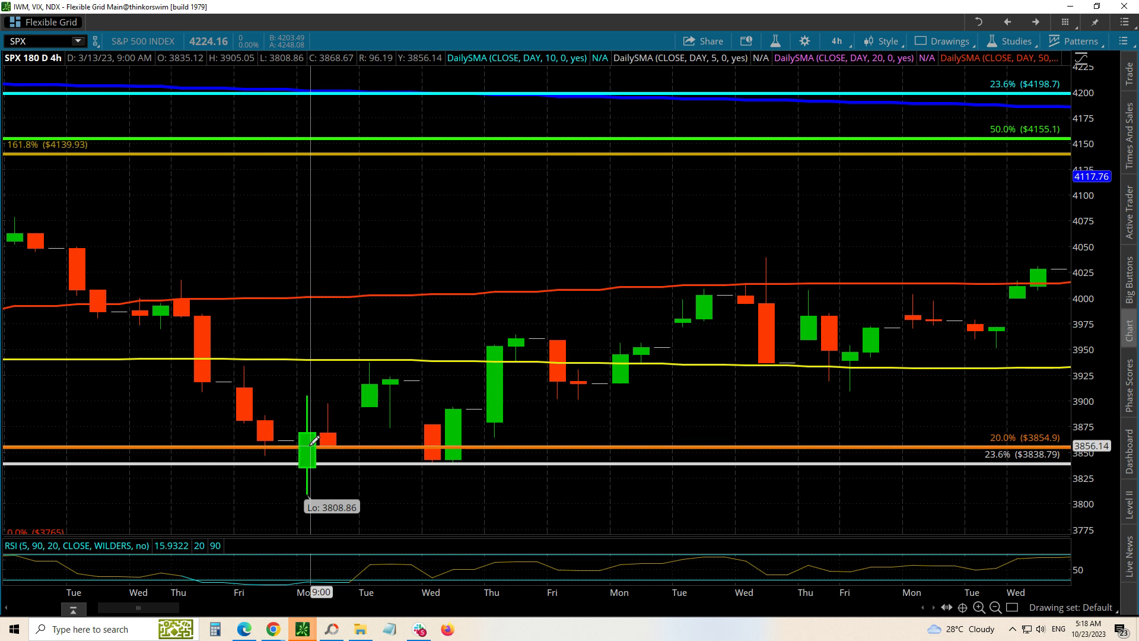
mouse_move(312, 439)
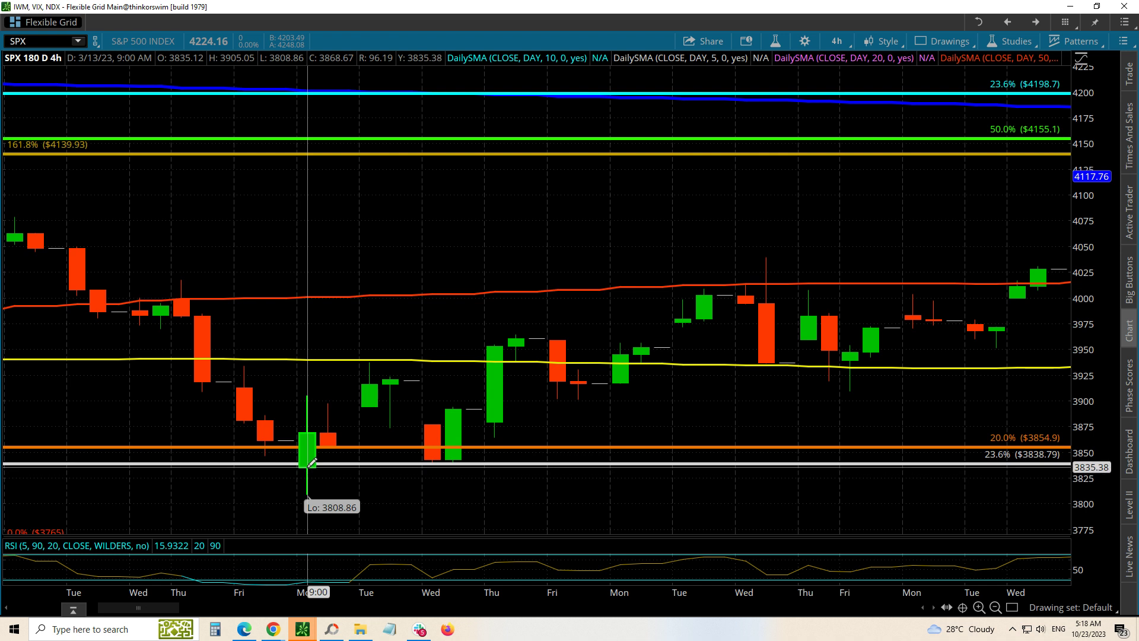
mouse_move(311, 463)
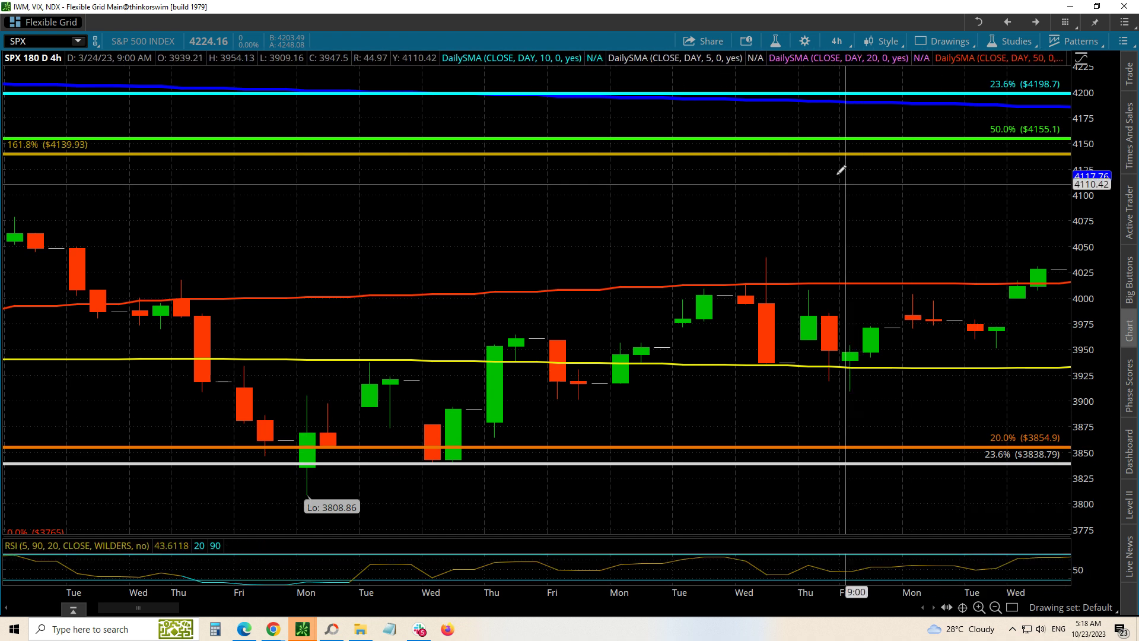
Switch SPX to 30 days of hourly bars and enlarge the RSI pane to read about 19.58
left_click(836, 41)
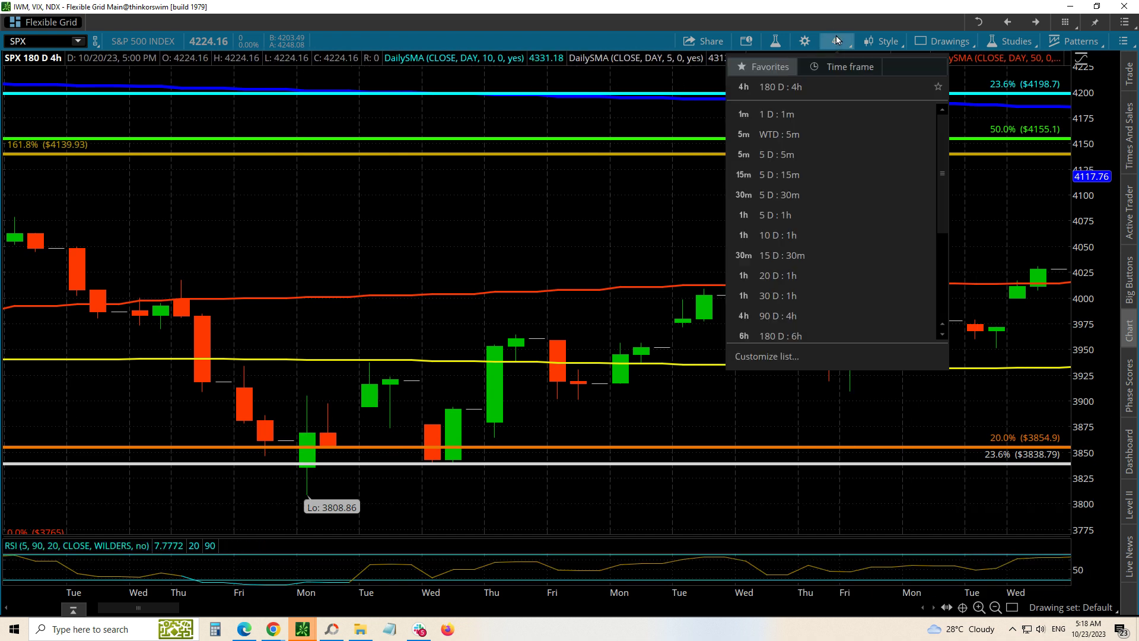
left_click(798, 298)
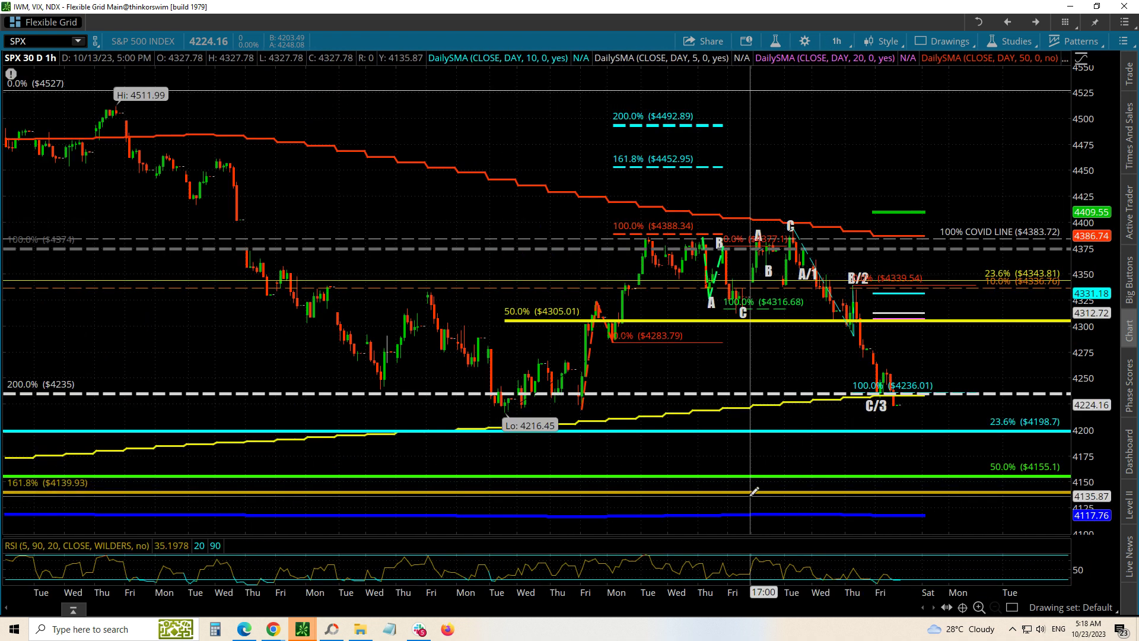
left_click_drag(736, 536, 768, 170)
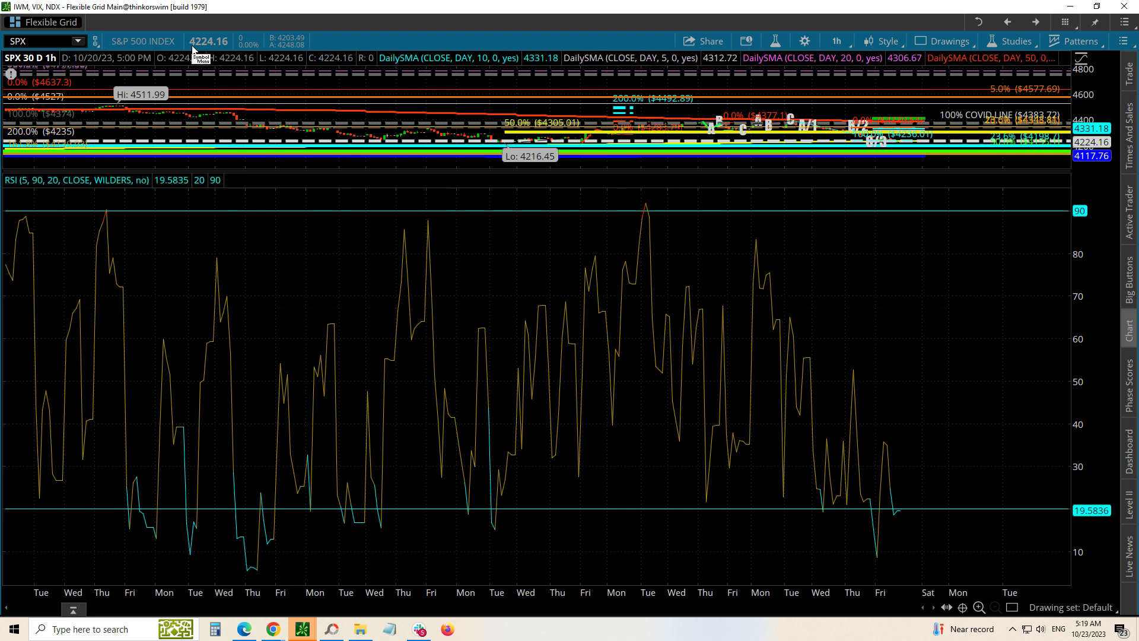
left_click(37, 41)
Load QQQ, enlarge its price pane over the RSI strip, and apply the Default drawing set
type("QQQ")
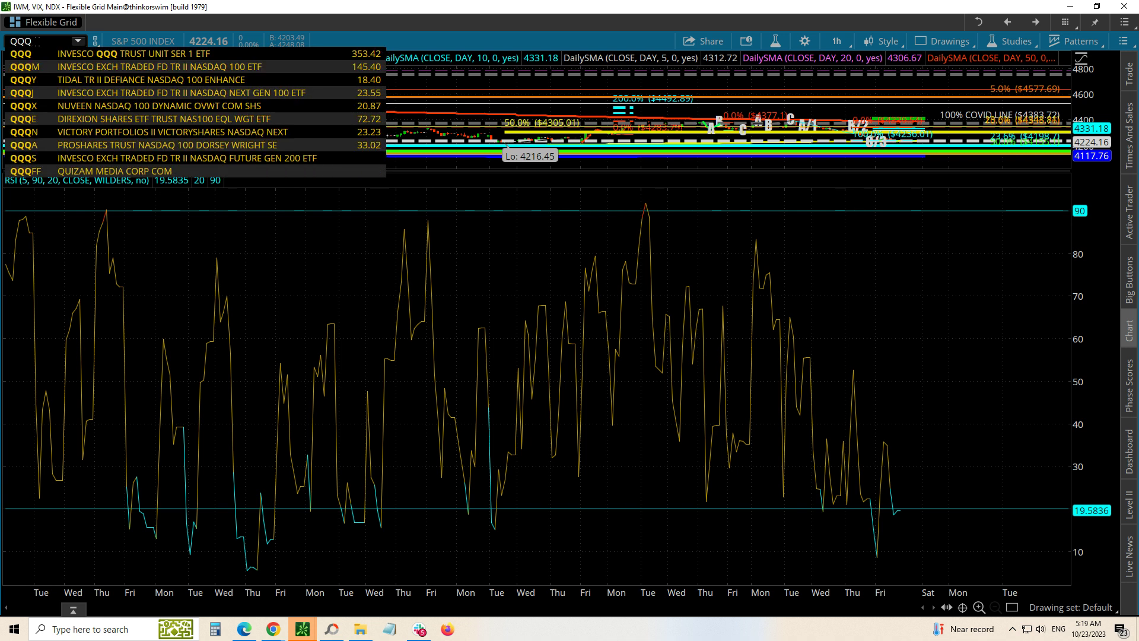
key("Return")
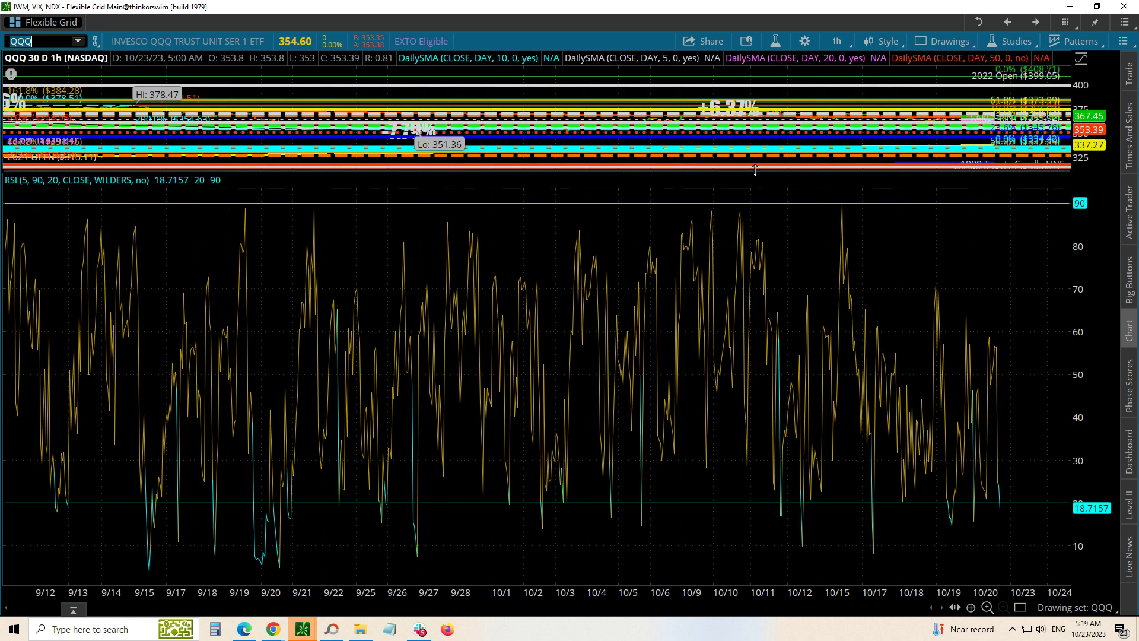
left_click_drag(755, 173, 765, 536)
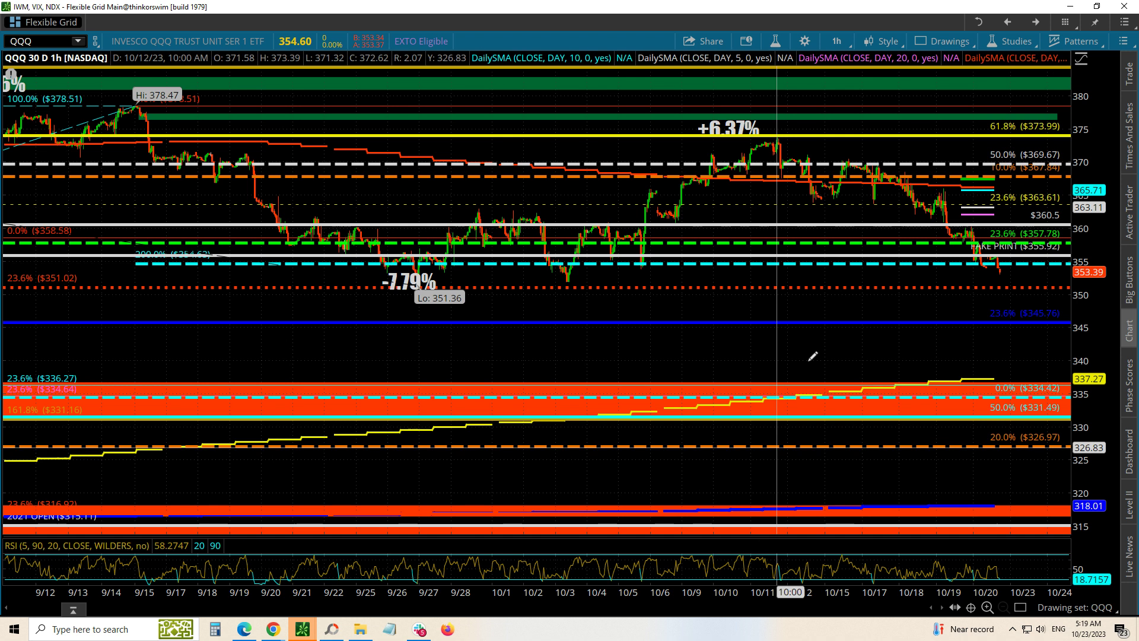
left_click(838, 40)
left_click(839, 40)
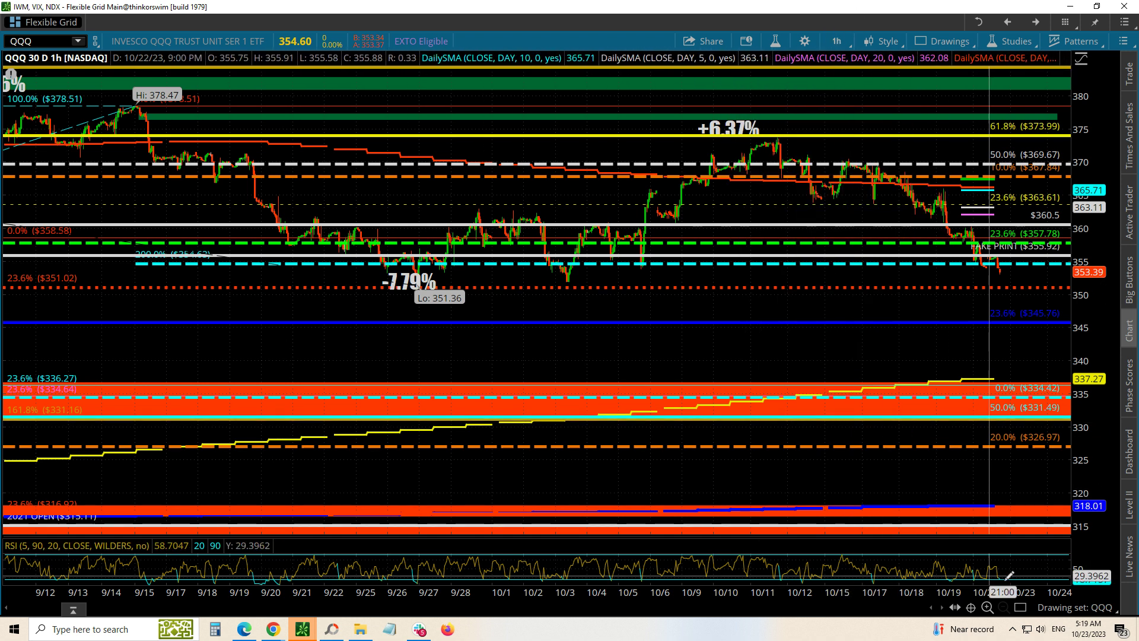
left_click(1047, 609)
left_click(1007, 433)
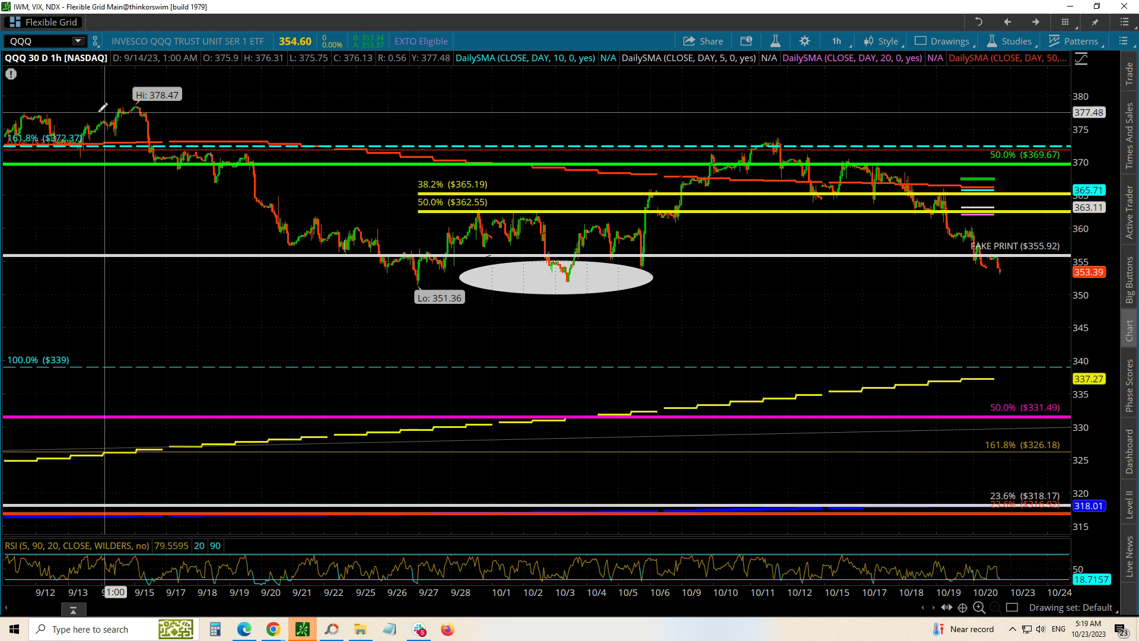
Load IWM, then SPX, then $DJI onto the hourly chart in turn
left_click(44, 40)
type("IWM")
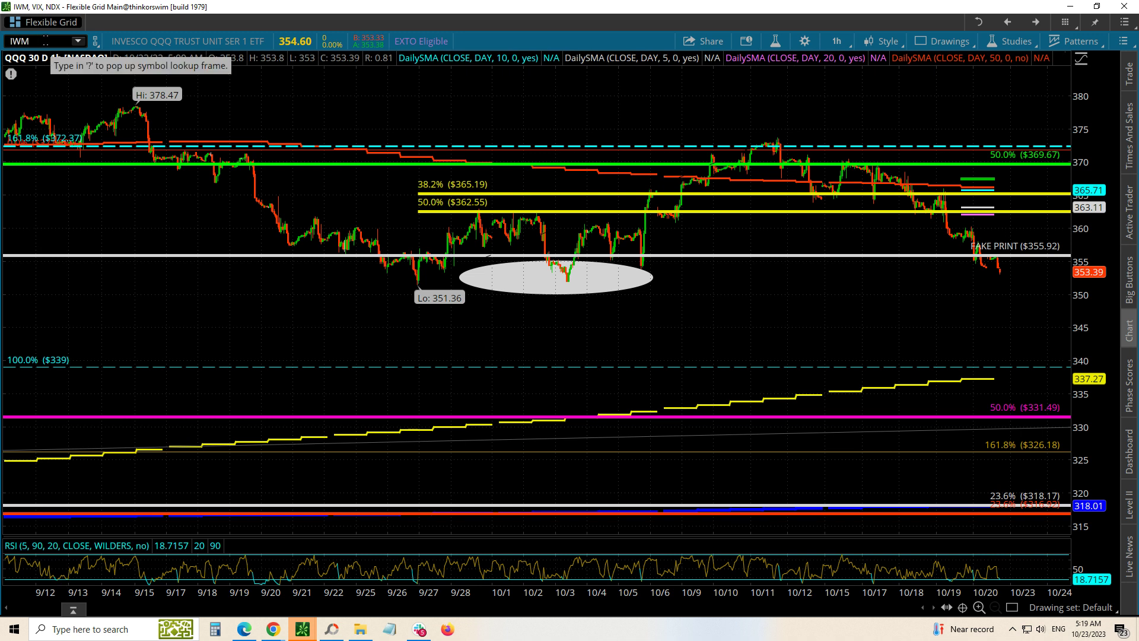
key("Return")
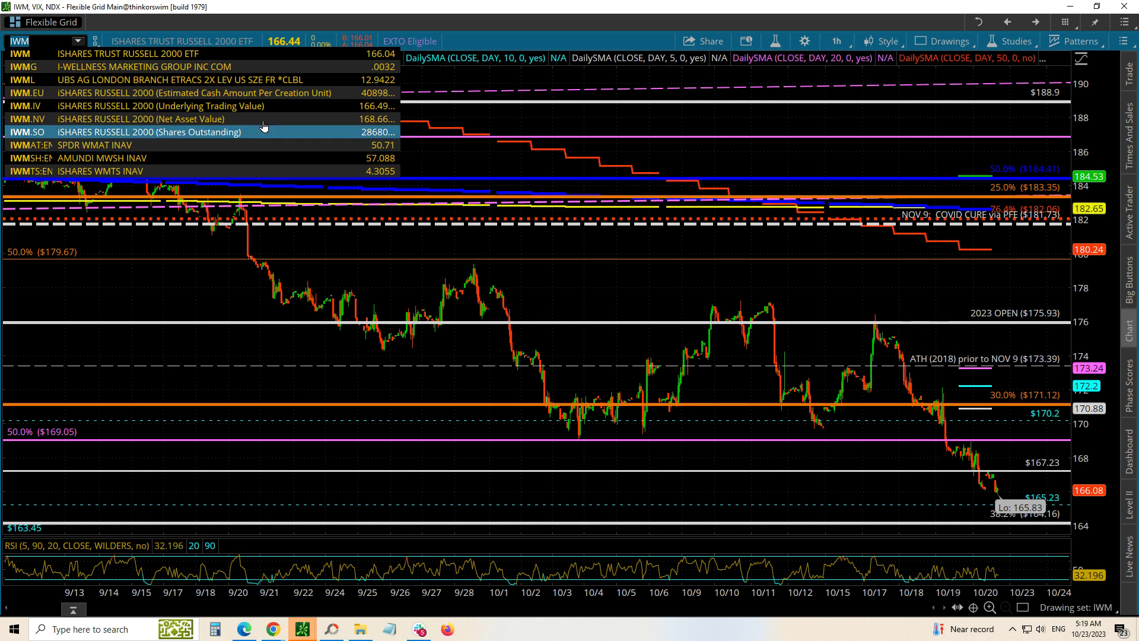
left_click(32, 41)
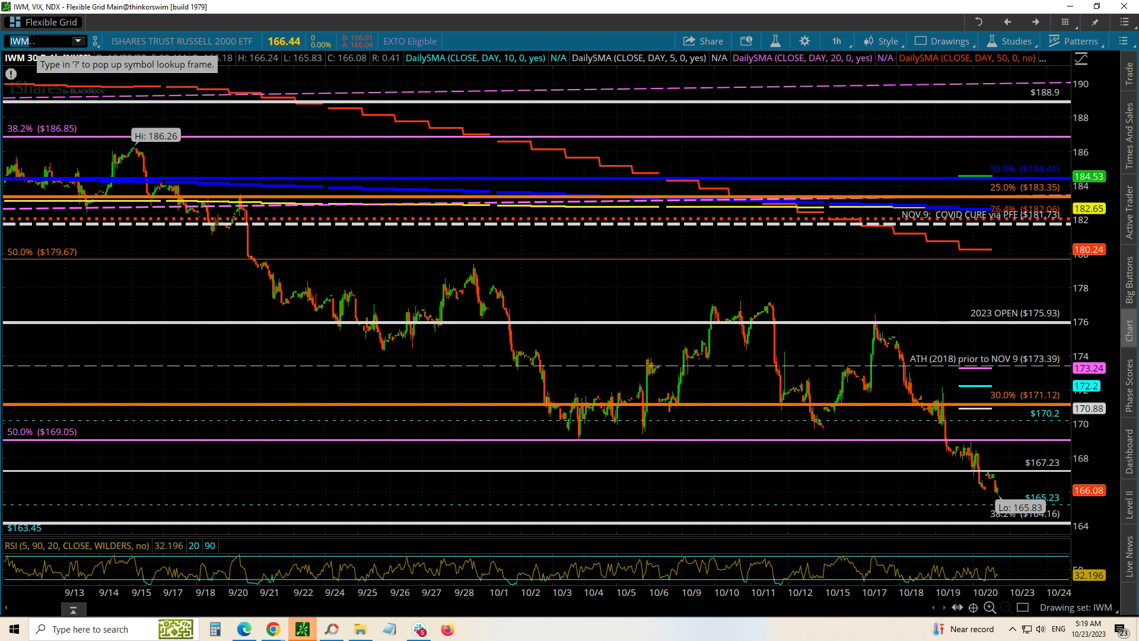
type("SPX")
key("Return")
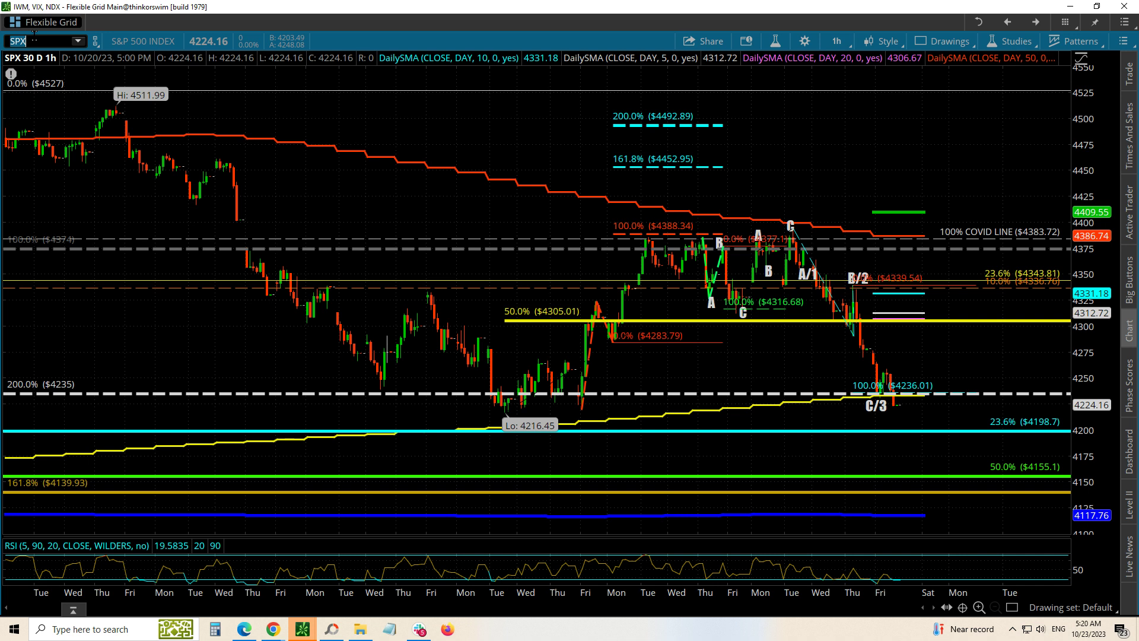
type("$DJI")
key("Return")
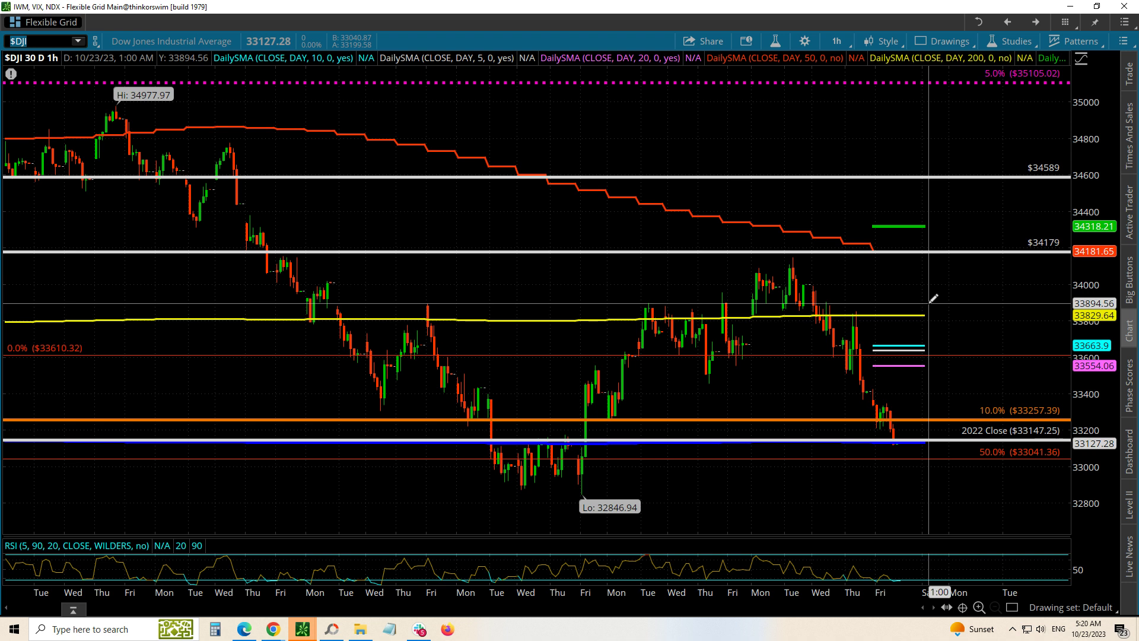
Bring up the Screenshot (17150).png order-ticket image in Chrome
mouse_move(273, 629)
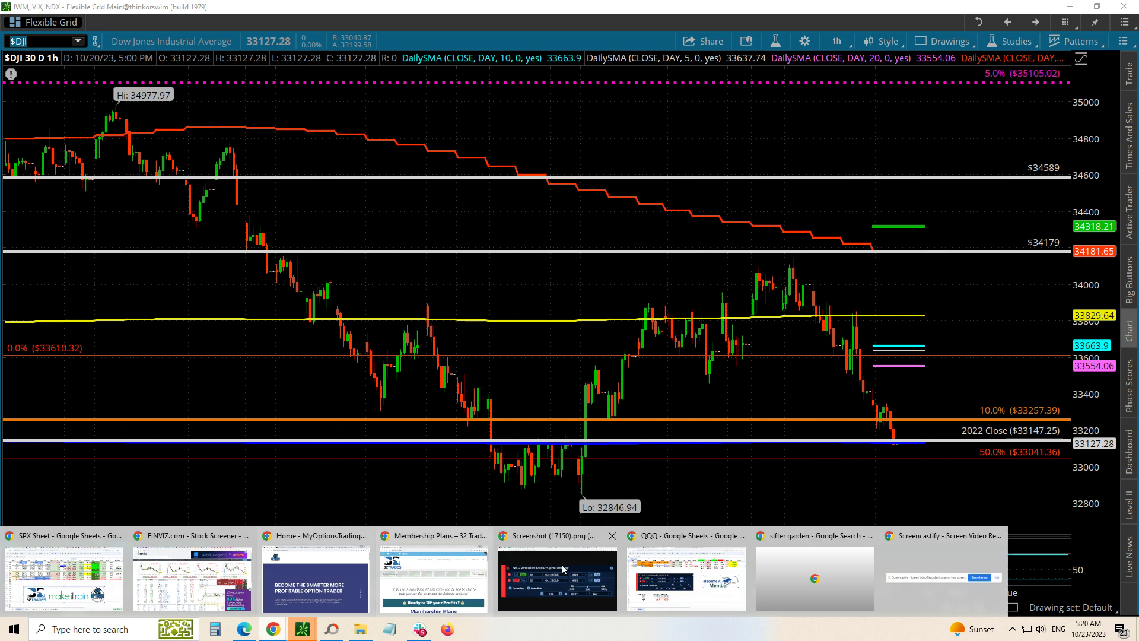
left_click(561, 569)
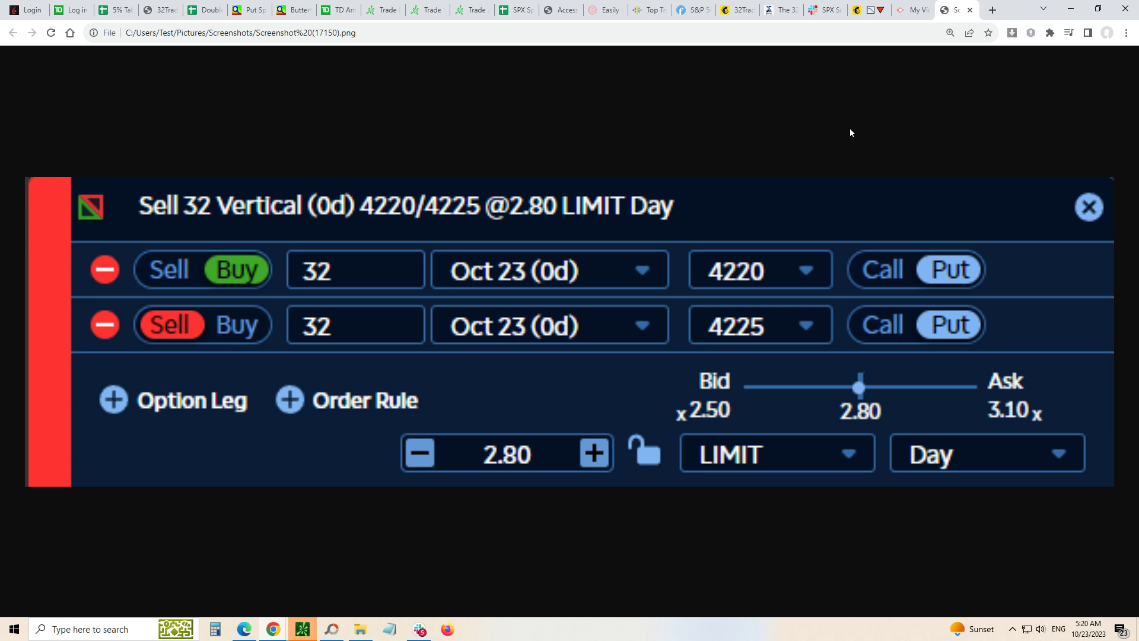
Load SPX quotes and its option chain in the thinkorswim Alerts window, maximized to full screen
mouse_move(302, 620)
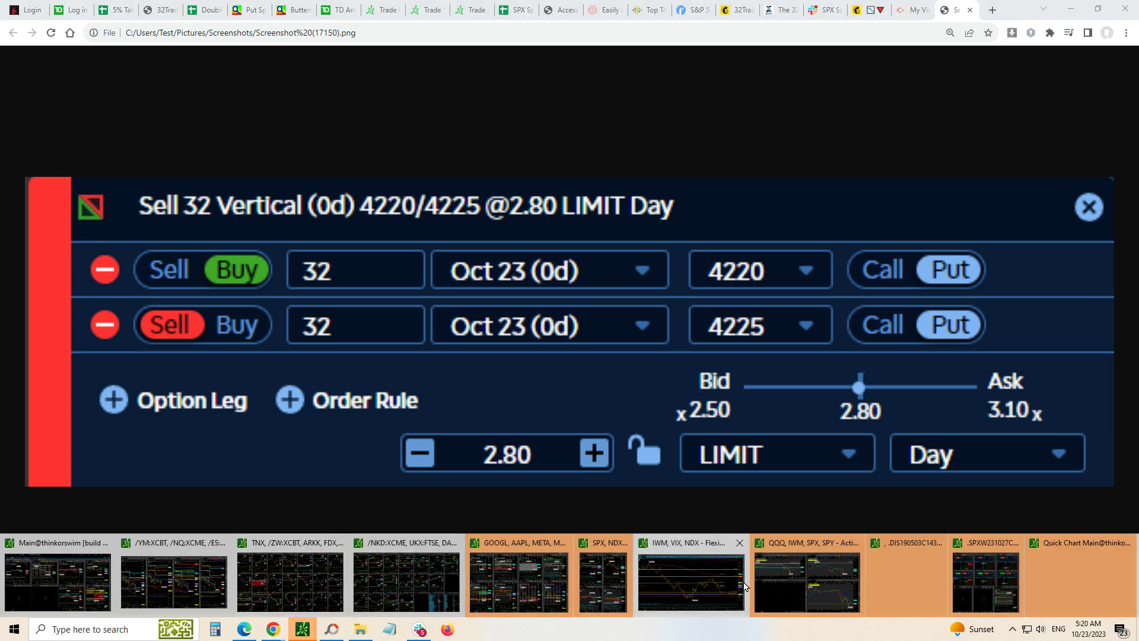
left_click(692, 572)
left_click(627, 103)
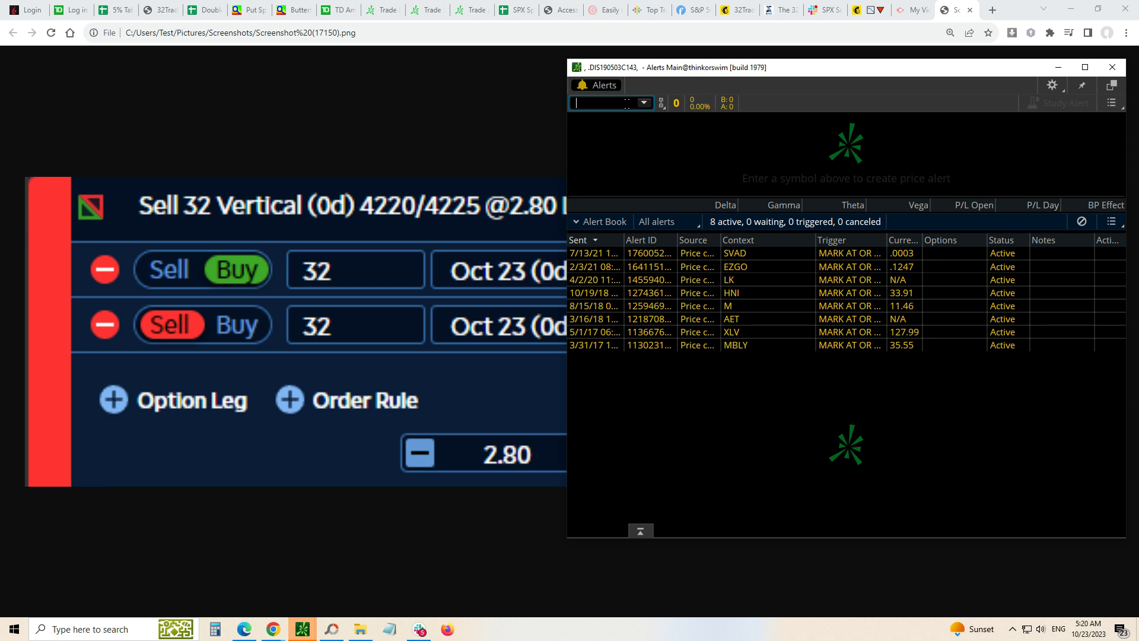
type("SPX")
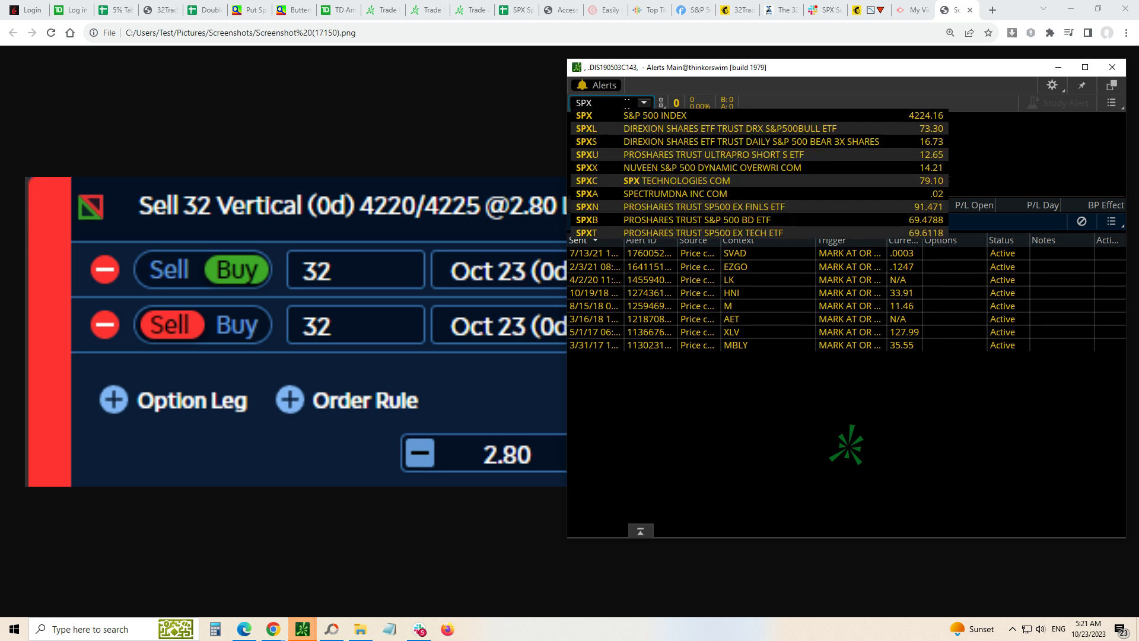
key("Return")
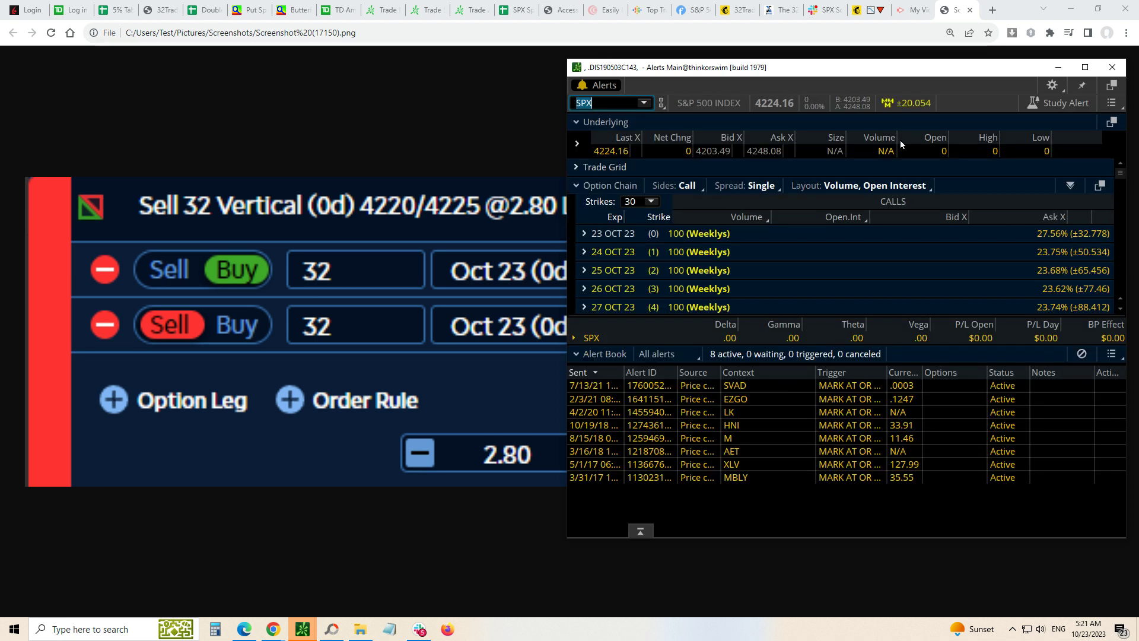
left_click(1085, 67)
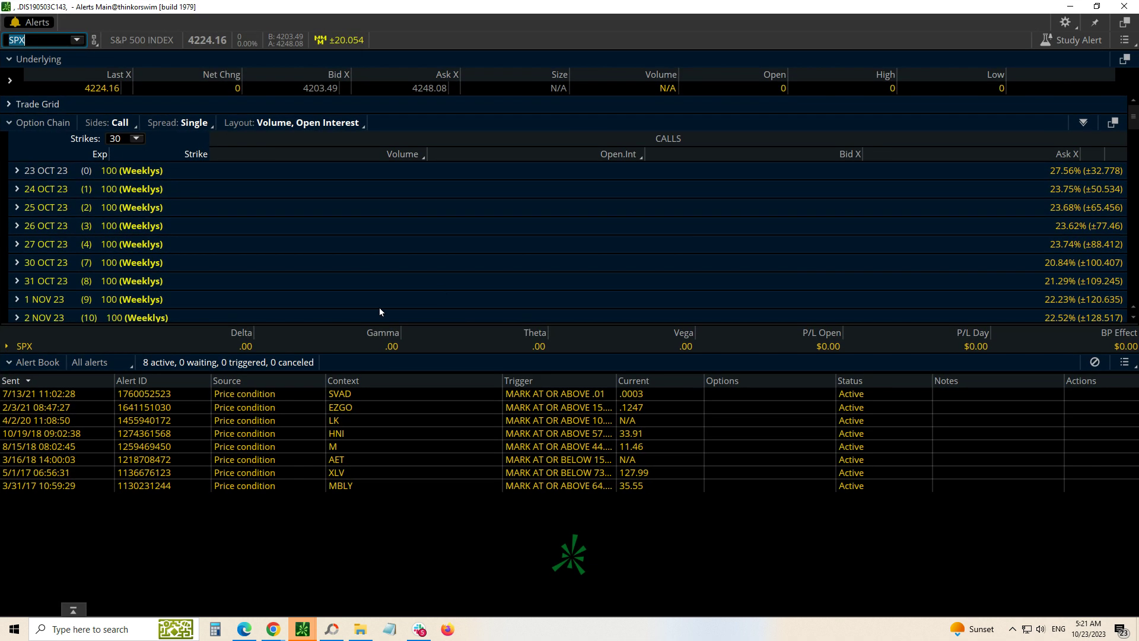
Expand the 23 OCT 23 chain showing calls and puts side by side near strikes 4220–4225, then return to the order-ticket image
left_click(15, 171)
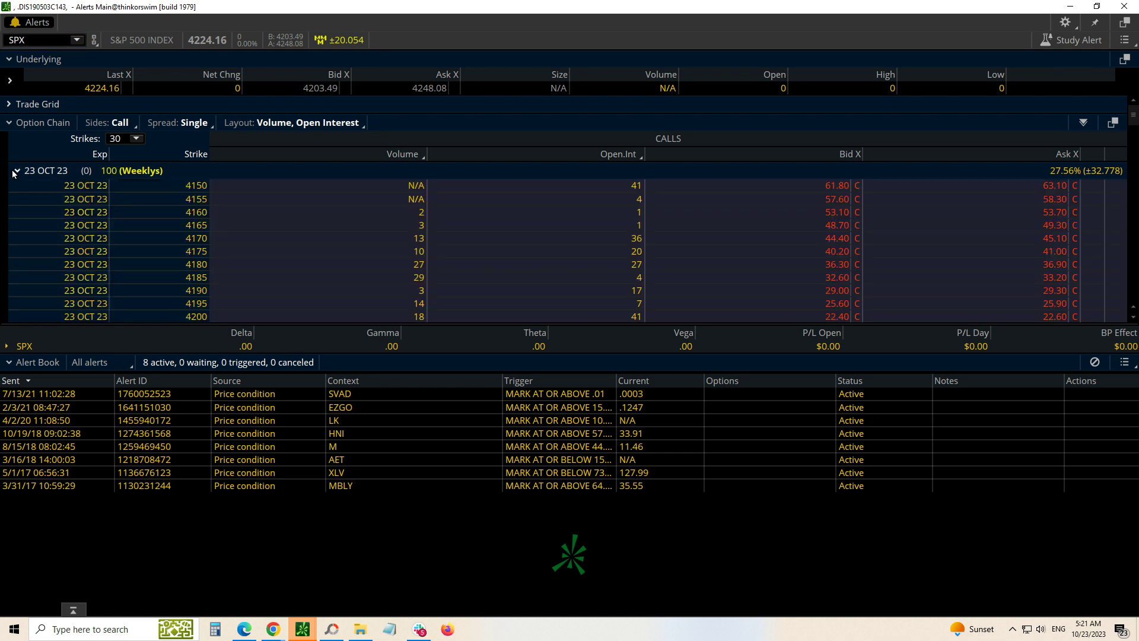
left_click(121, 122)
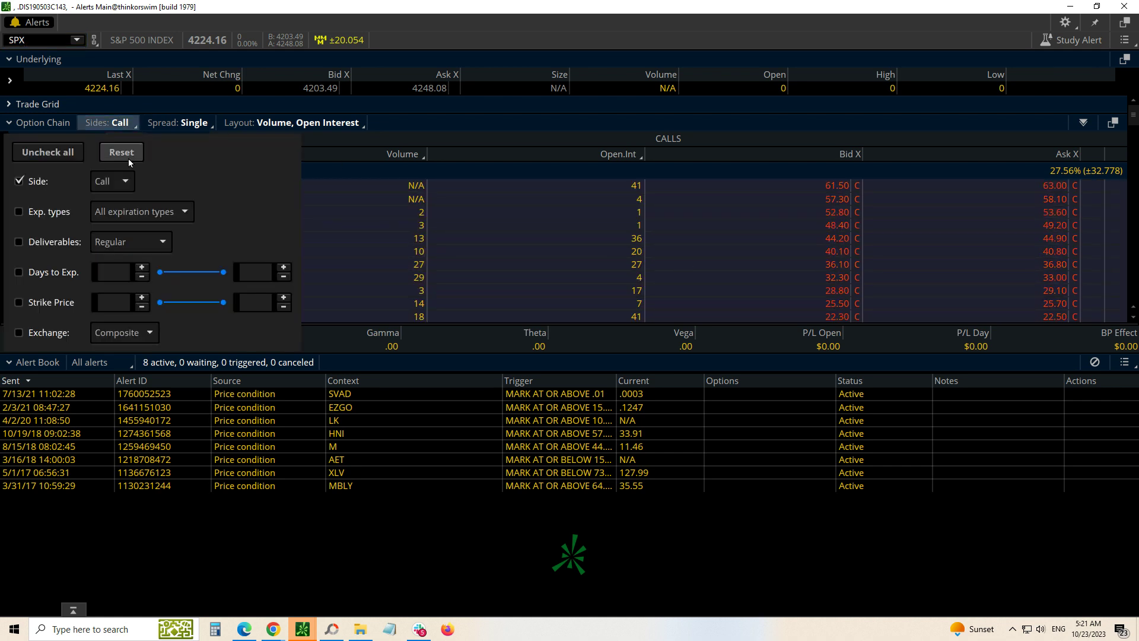
left_click(18, 181)
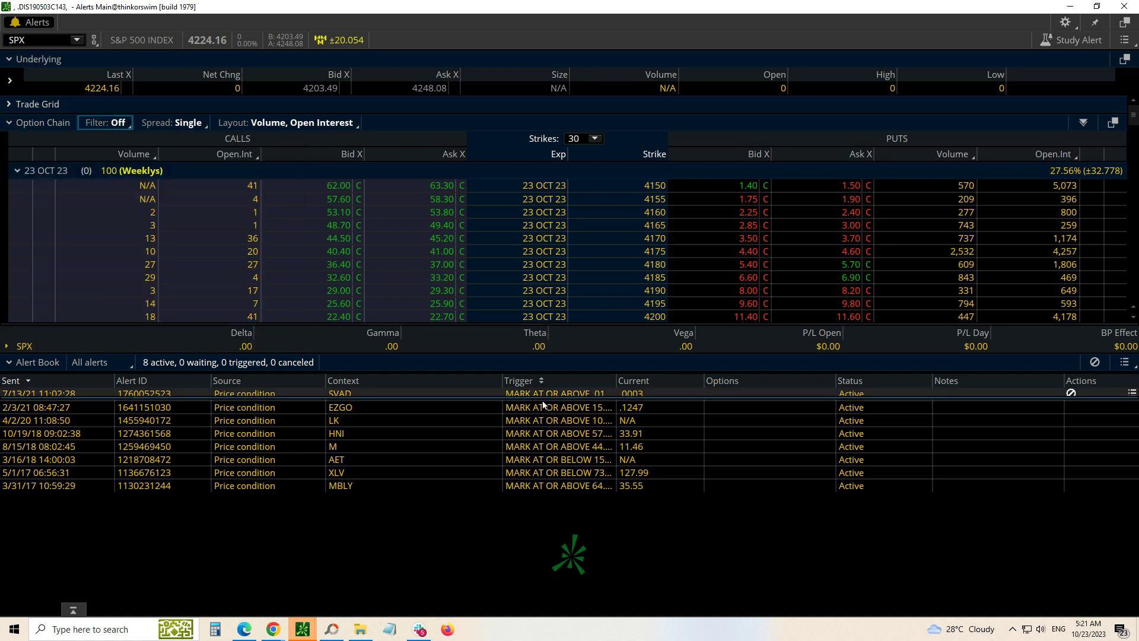
scroll(641, 329, "down", 3)
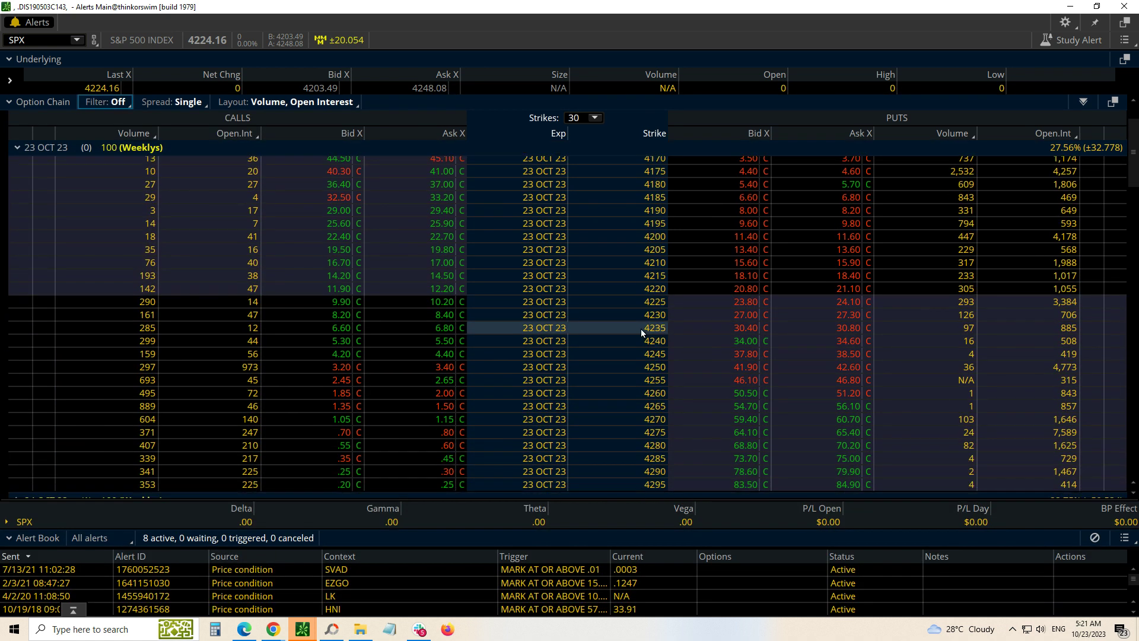
scroll(639, 326, "down", 5)
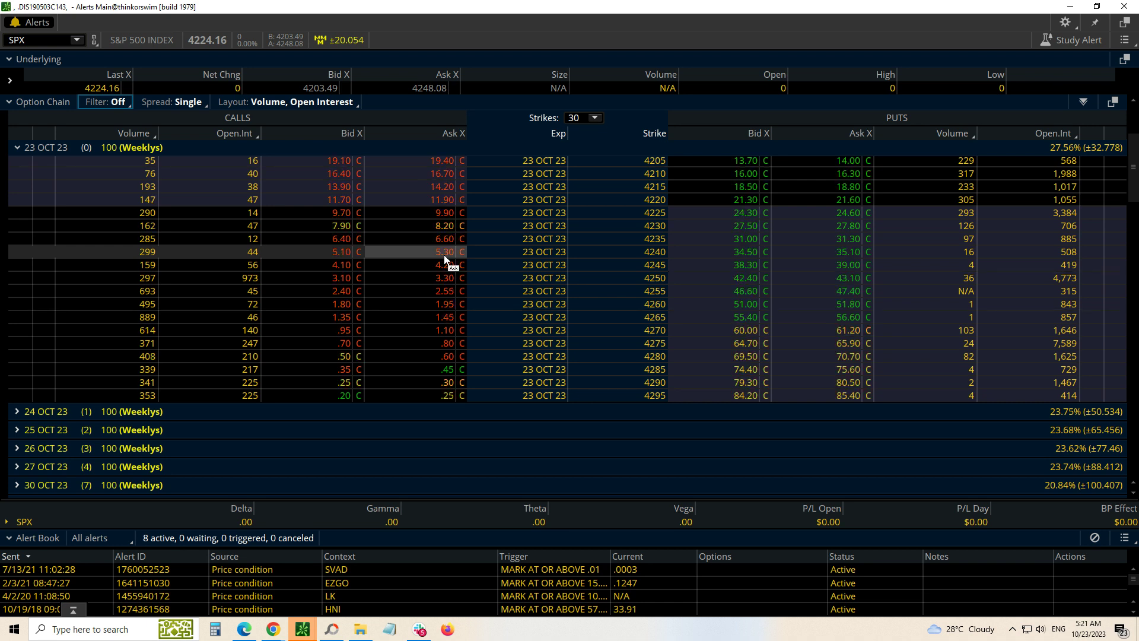
scroll(680, 277, "up", 3)
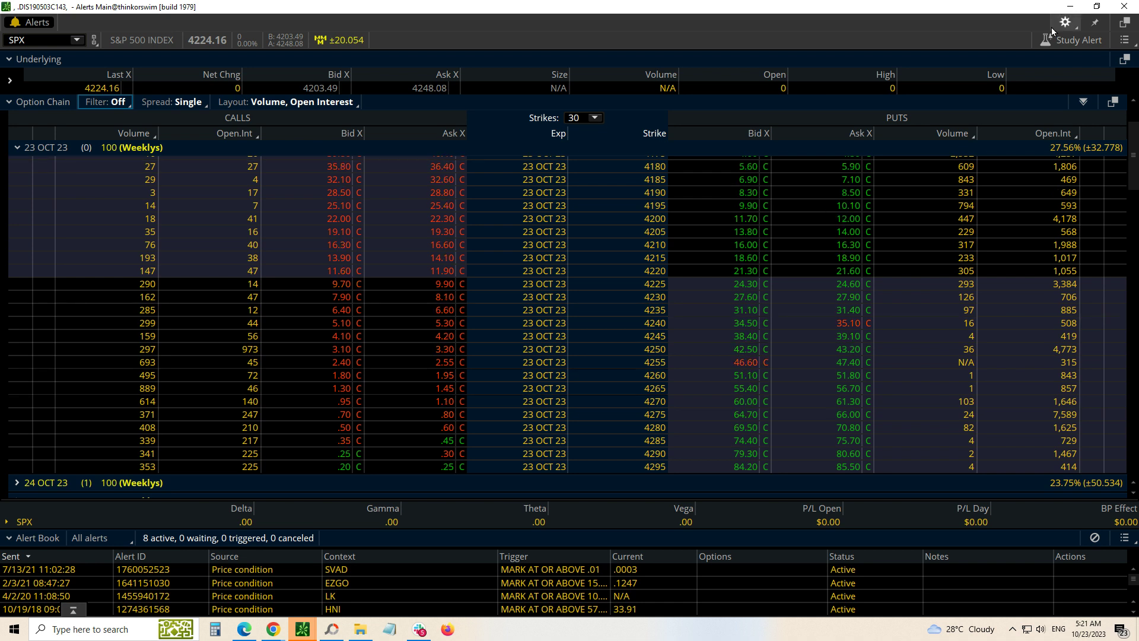
left_click(1070, 6)
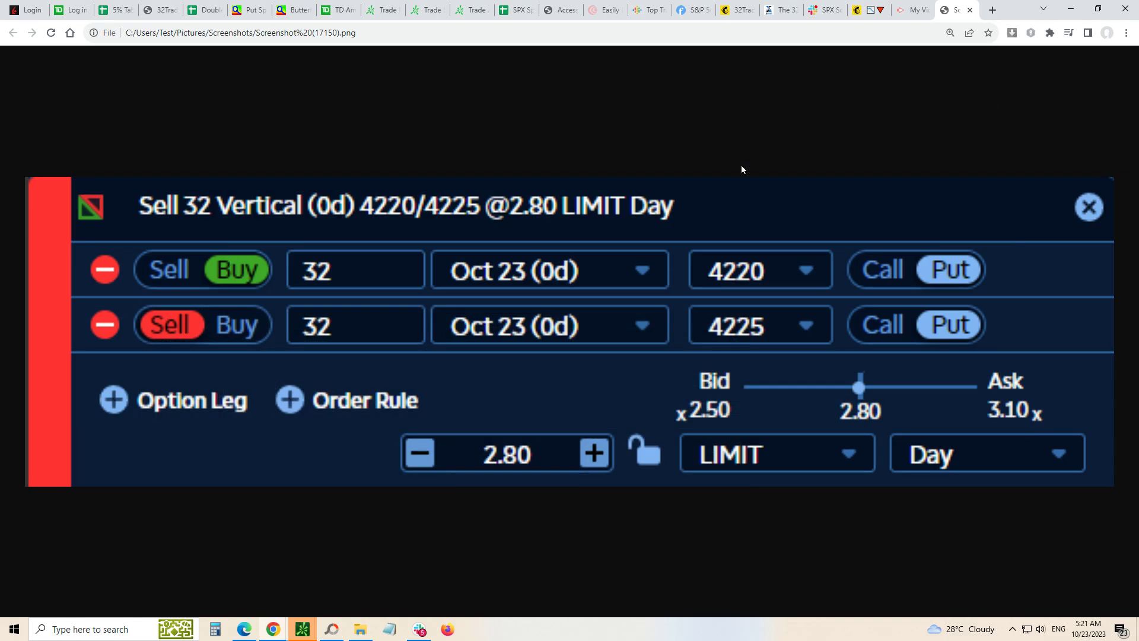